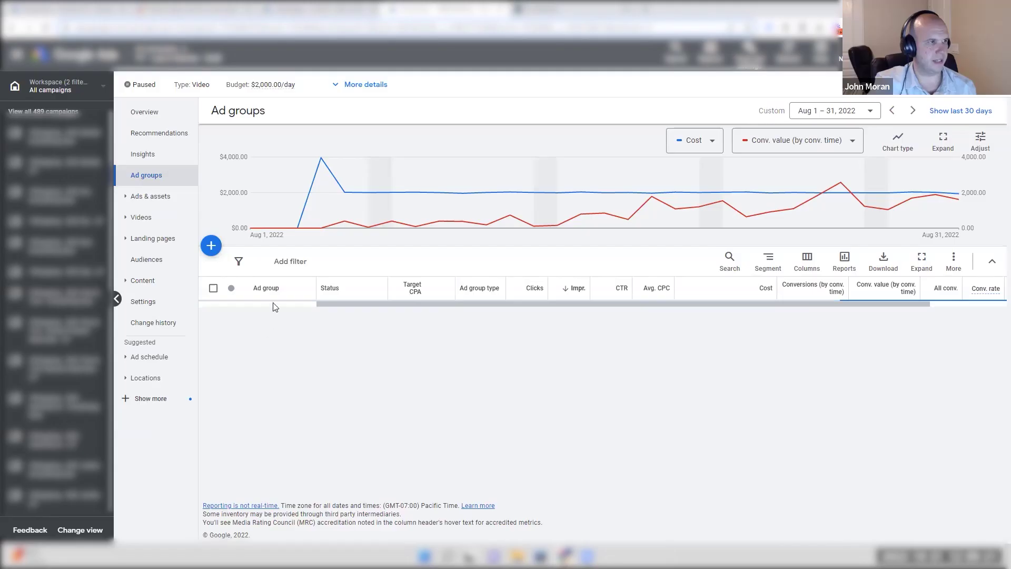
mouse_move(345, 224)
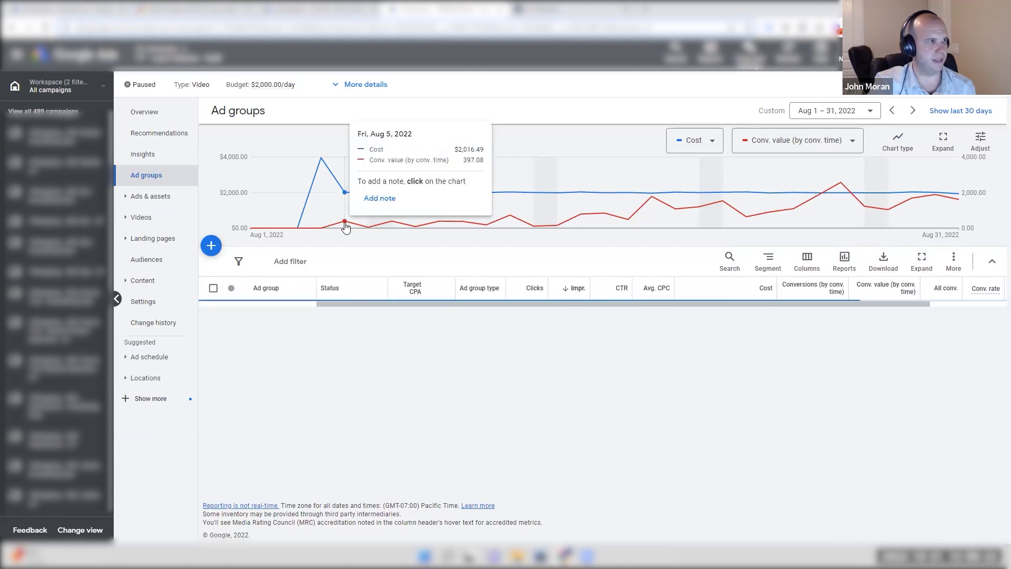
mouse_move(945, 206)
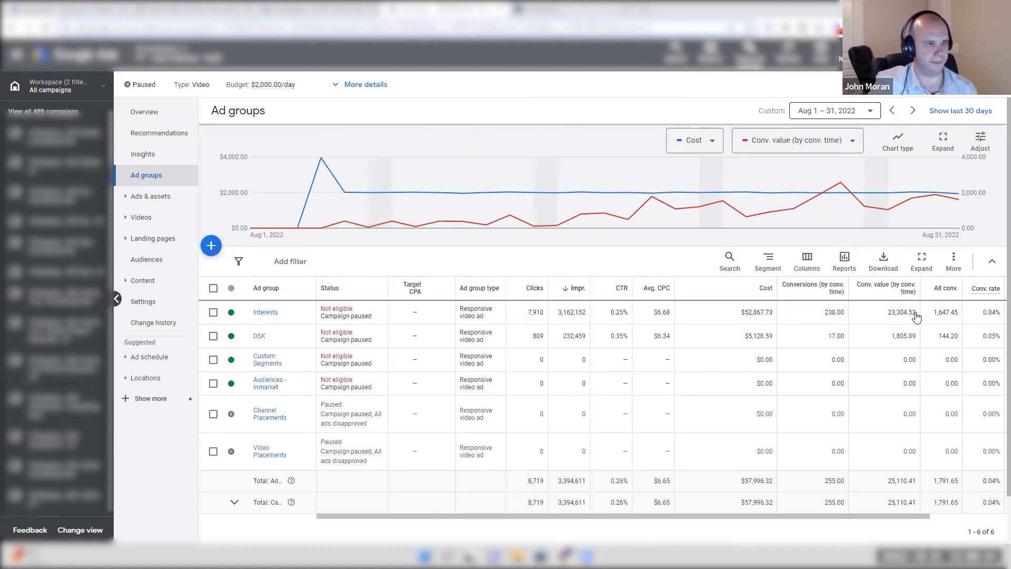
Step: Set the ad groups report date range to Aug 4–10, 2022
left_click(835, 111)
left_click(867, 215)
left_click(848, 234)
key("Return")
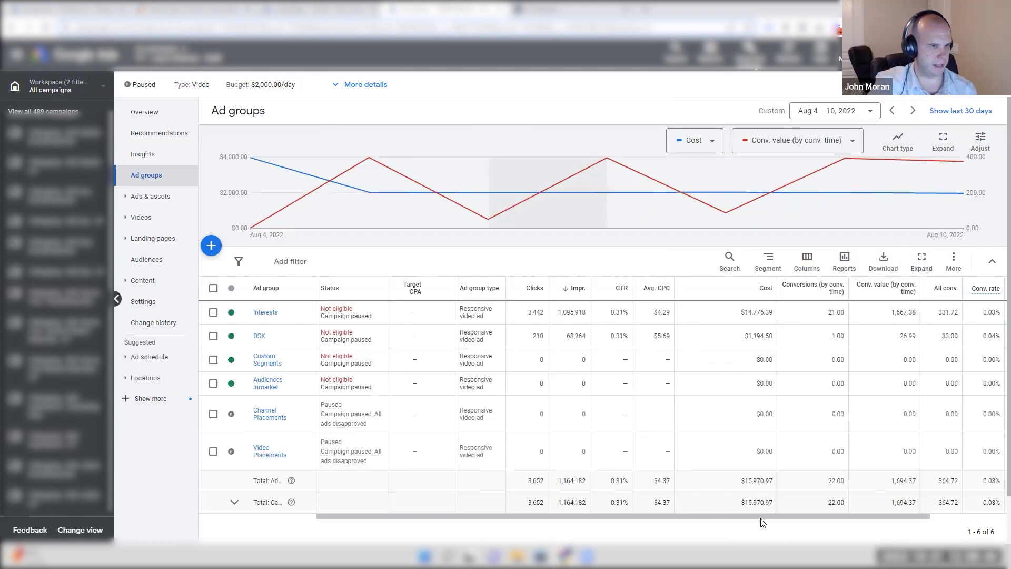
Step: Add Conv. value and reorder Conversions and Conv. rate in the column layout, then apply
scroll(784, 503, "right", 3)
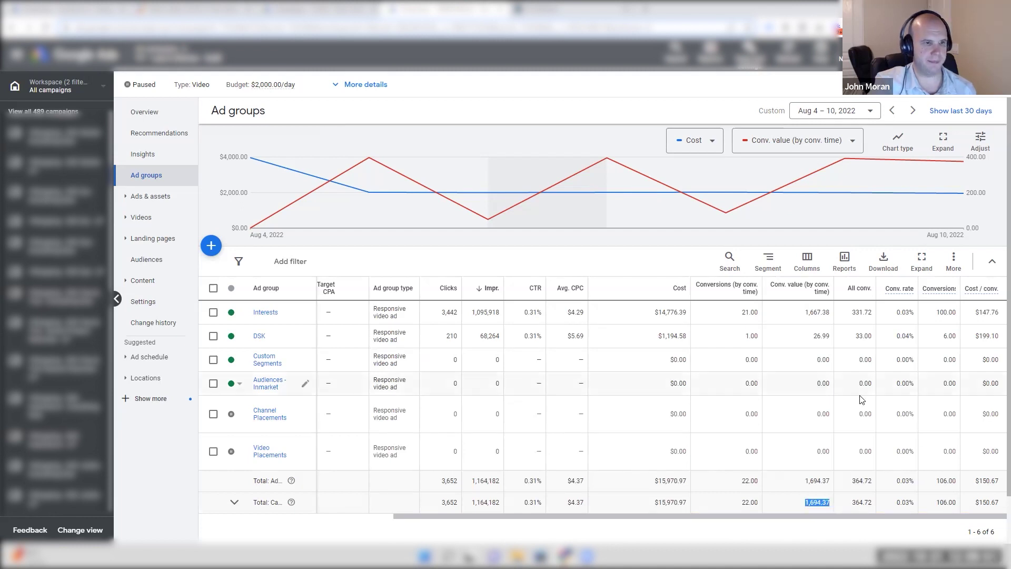
left_click(814, 270)
left_click(813, 293)
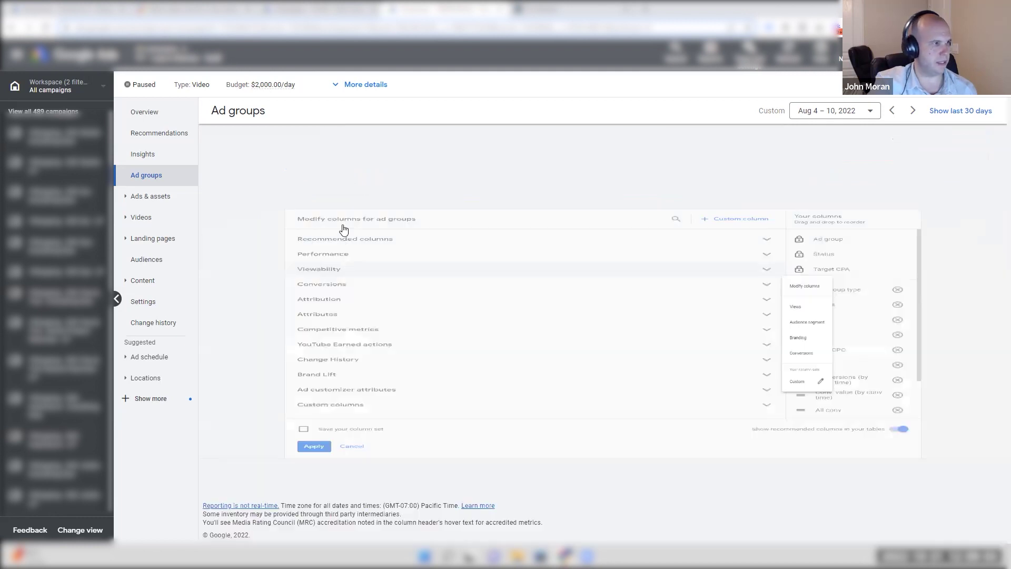
left_click(632, 273)
scroll(826, 377, "down", 2)
left_click_drag(822, 328, 820, 314)
left_click_drag(821, 436, 835, 330)
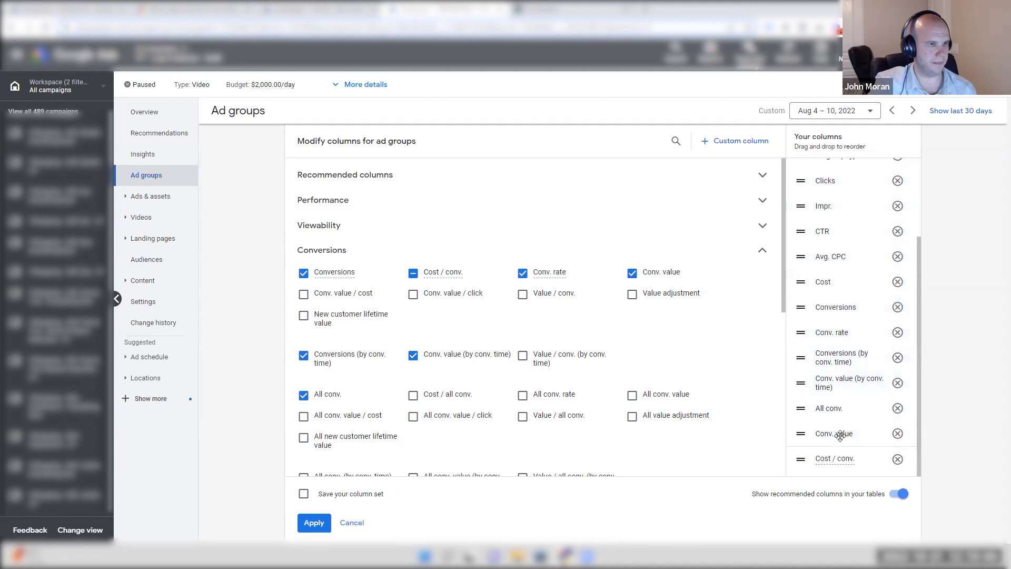
left_click_drag(839, 416, 838, 421)
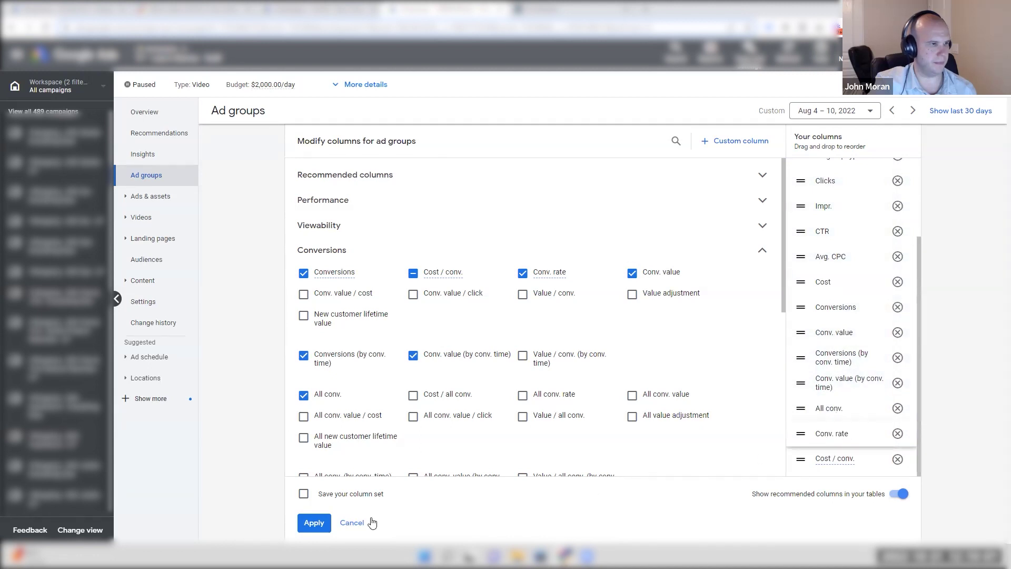
key("Return")
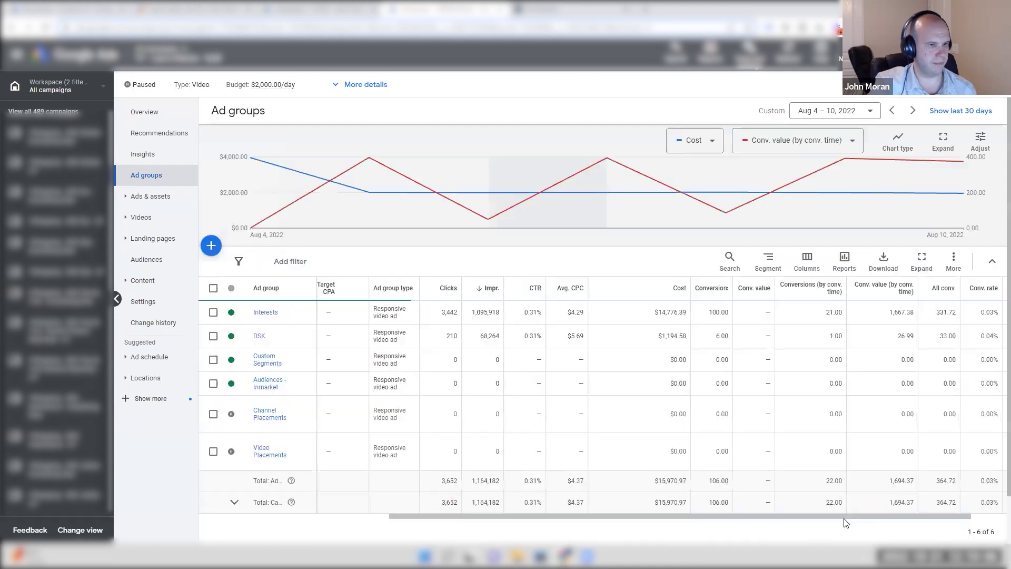
left_click_drag(846, 517, 888, 501)
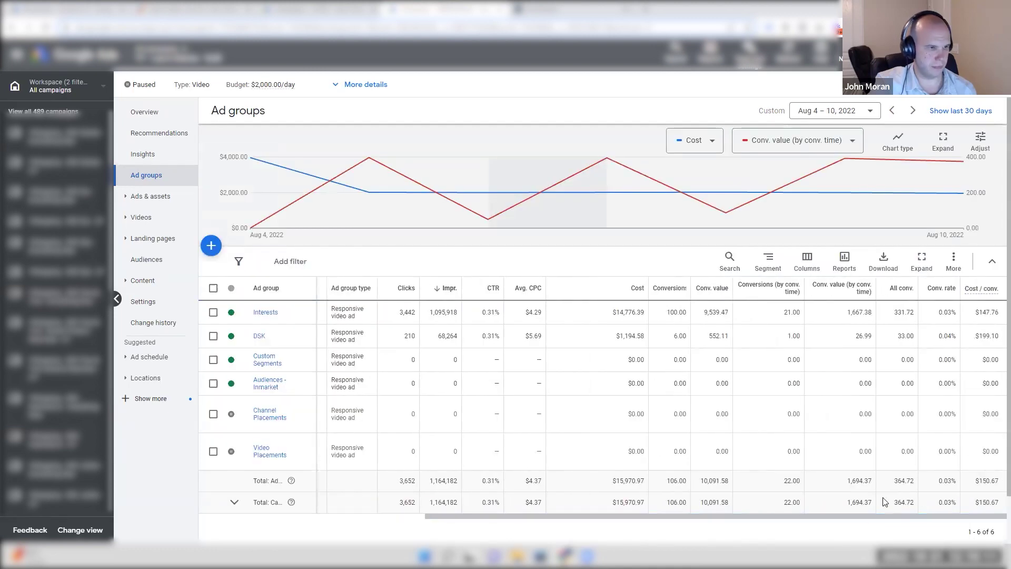
scroll(813, 470, "down", 1)
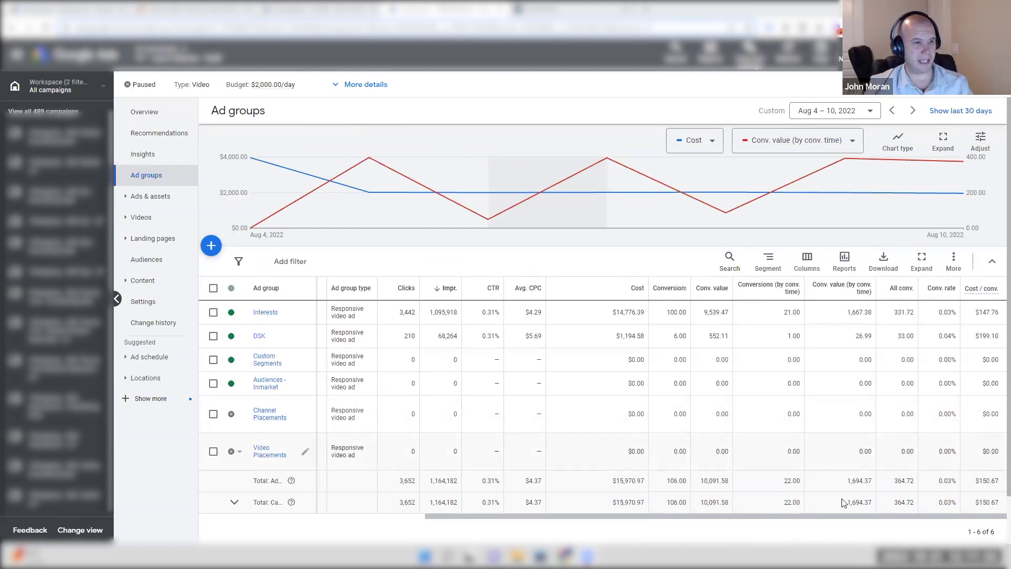
left_click_drag(847, 480, 872, 486)
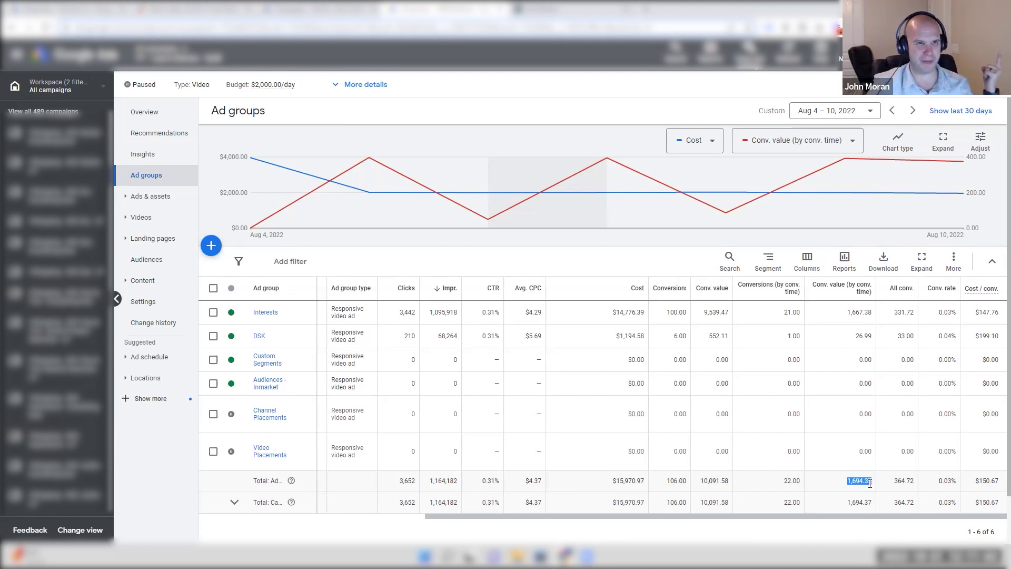
left_click(869, 483)
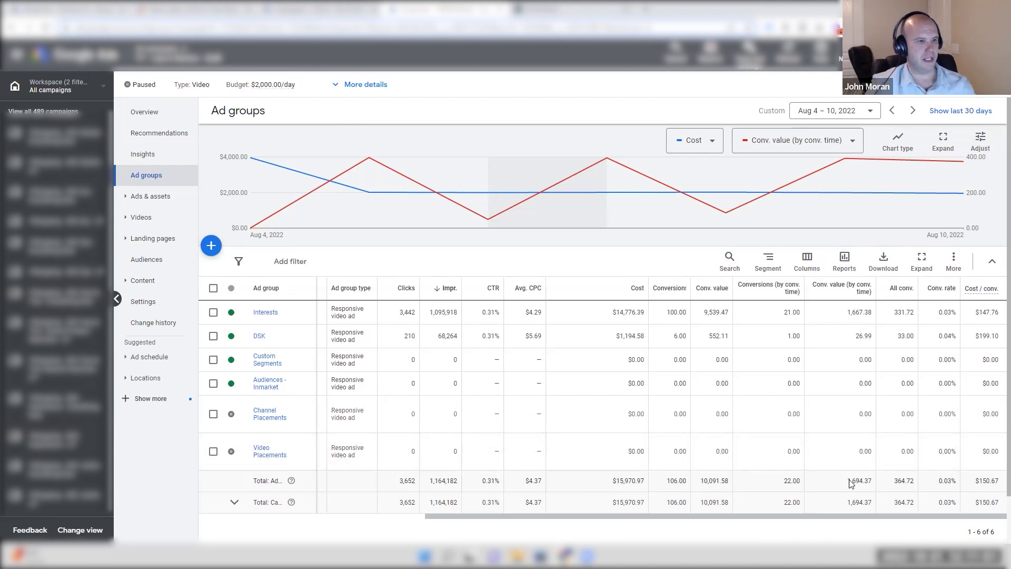
left_click_drag(610, 482, 648, 484)
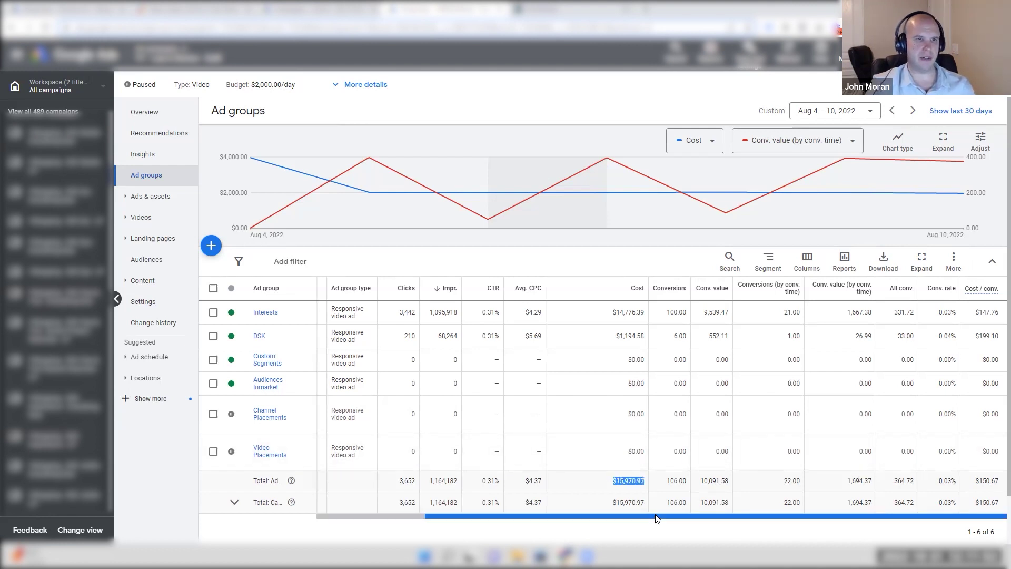
left_click_drag(846, 483, 869, 481)
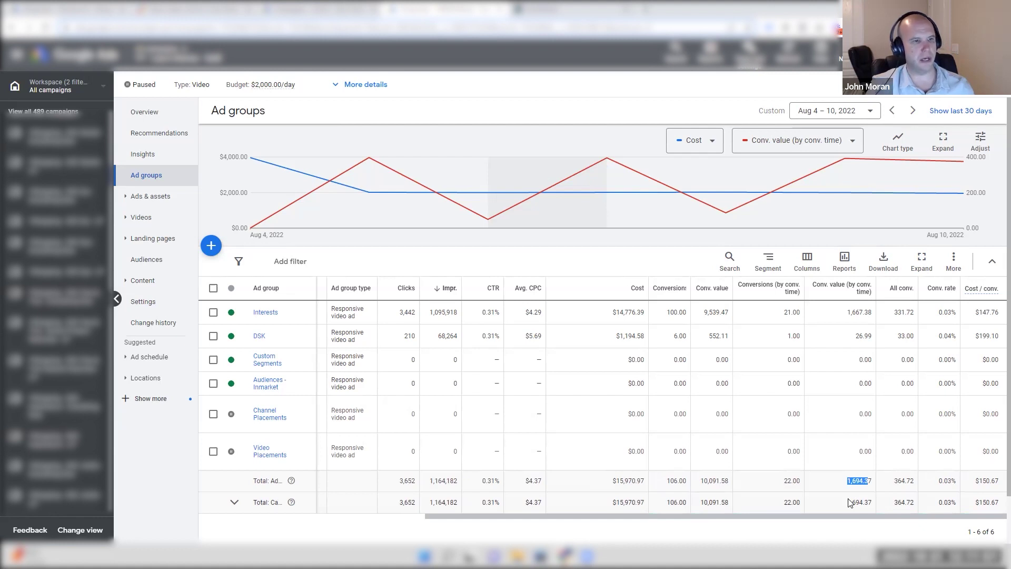
left_click_drag(849, 519, 845, 329)
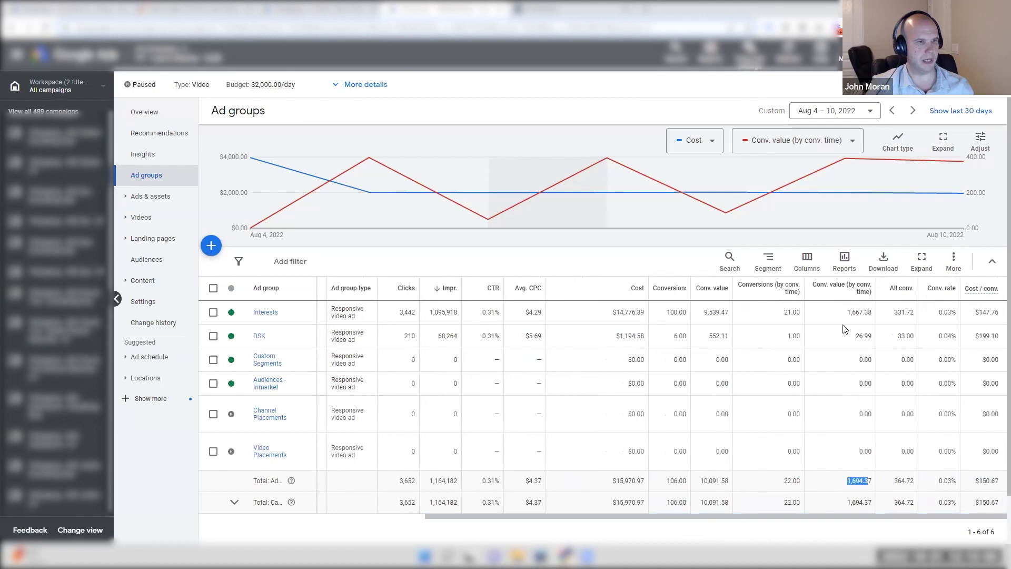
Step: Add the saved Cost/Conv. custom column and highlight its $725.95 total
left_click(806, 261)
left_click(803, 291)
left_click(394, 452)
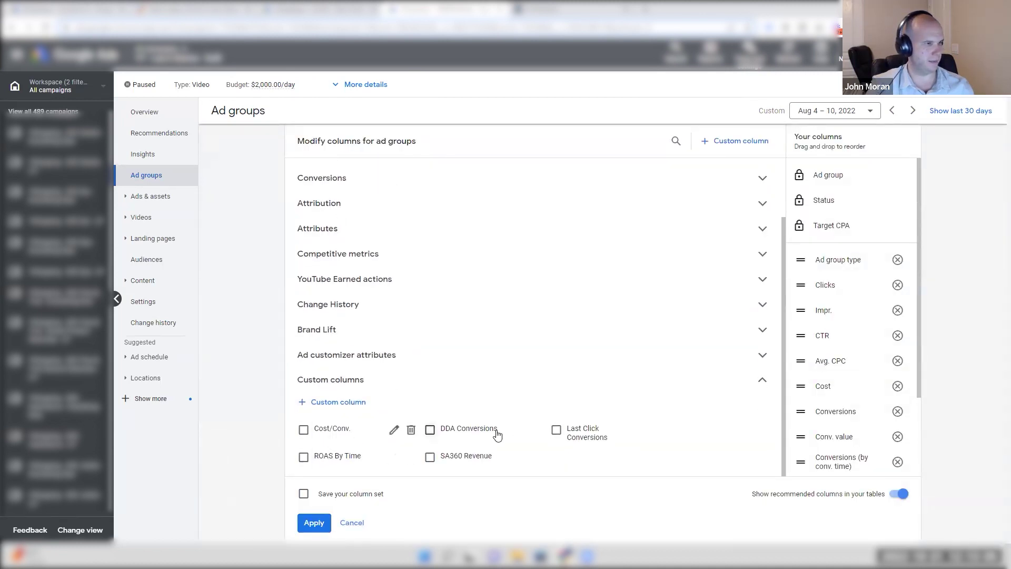
left_click(331, 429)
key("Return")
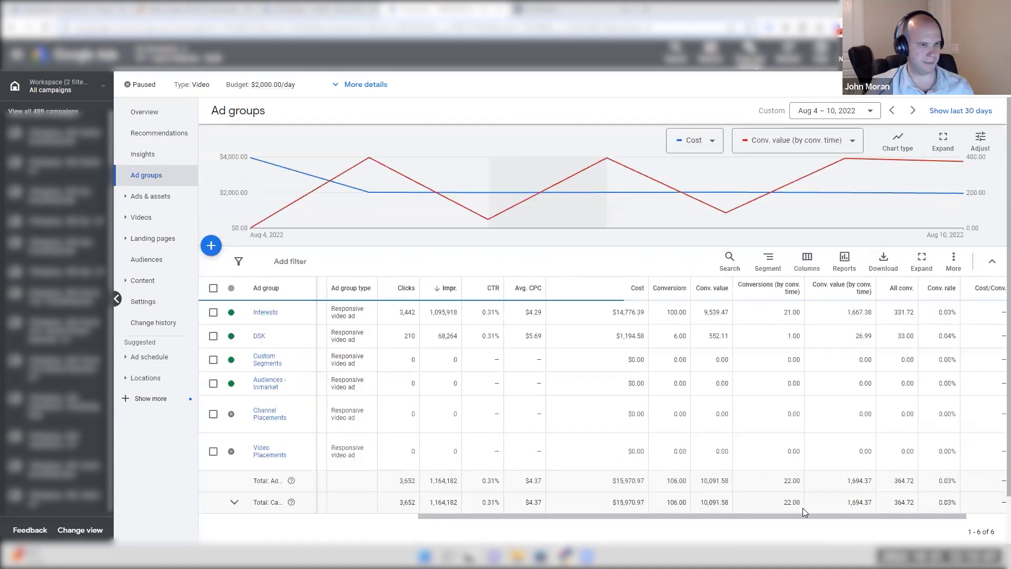
double_click(941, 481)
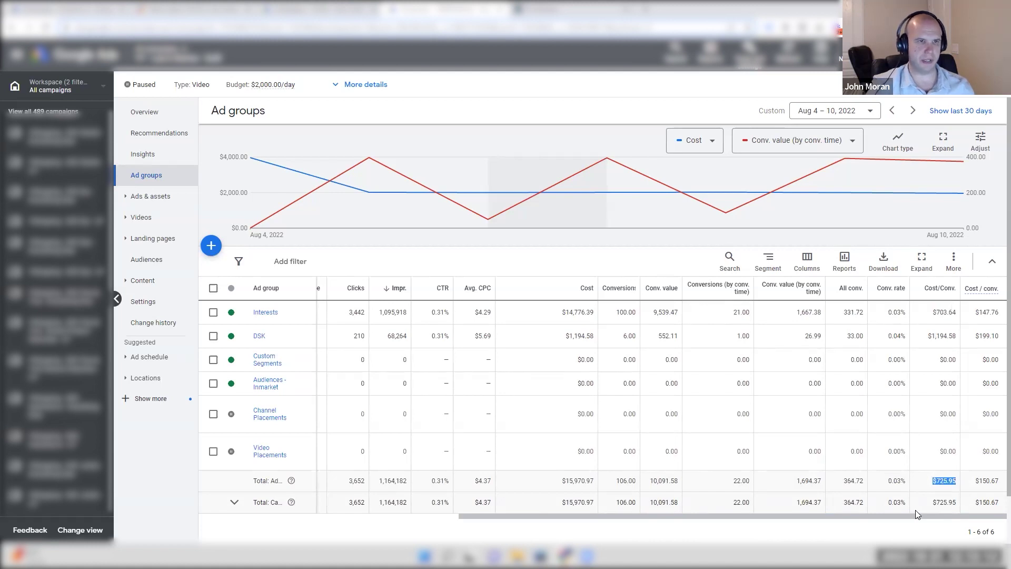
left_click_drag(931, 481, 956, 482)
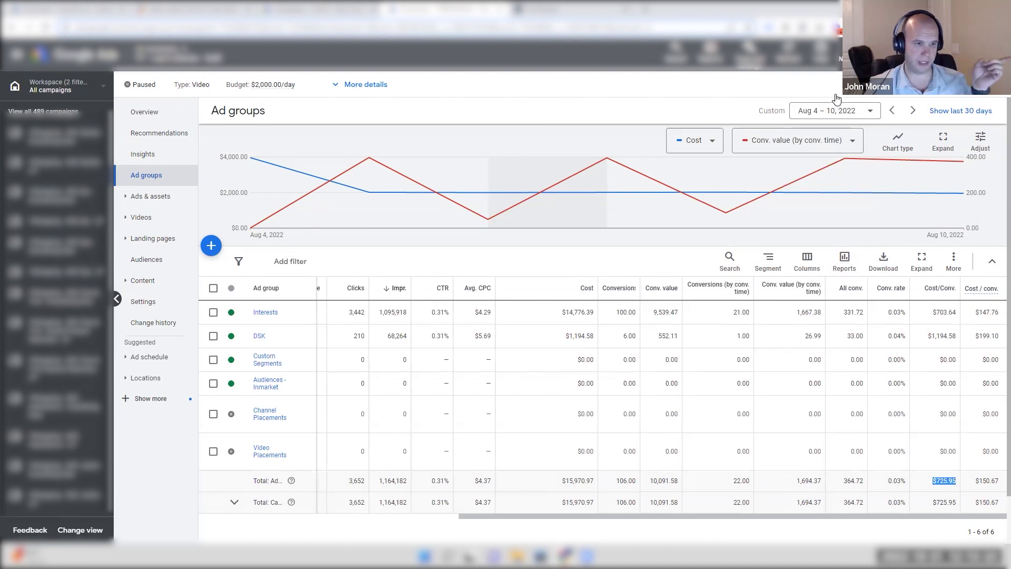
double_click(989, 482)
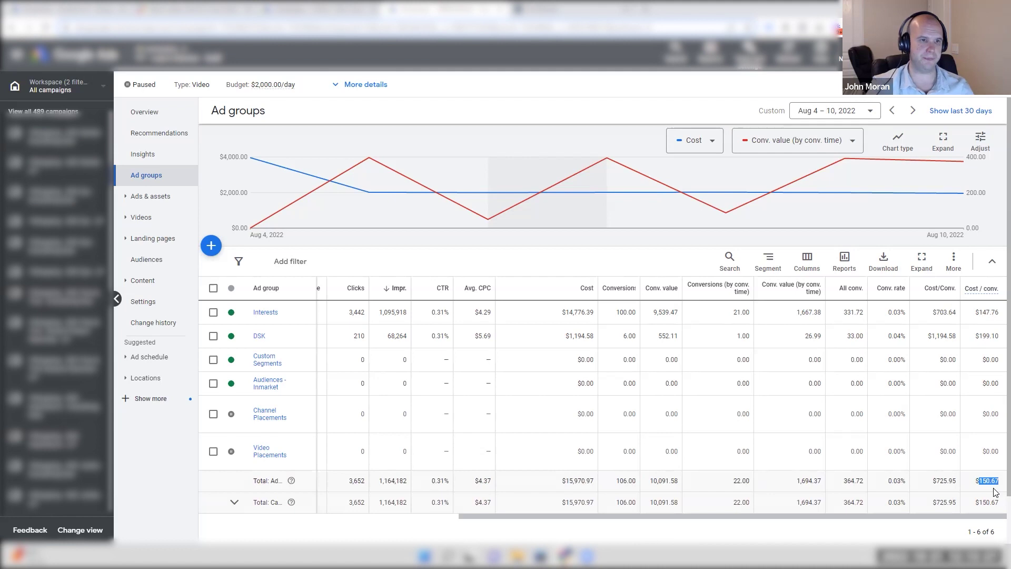
mouse_move(975, 295)
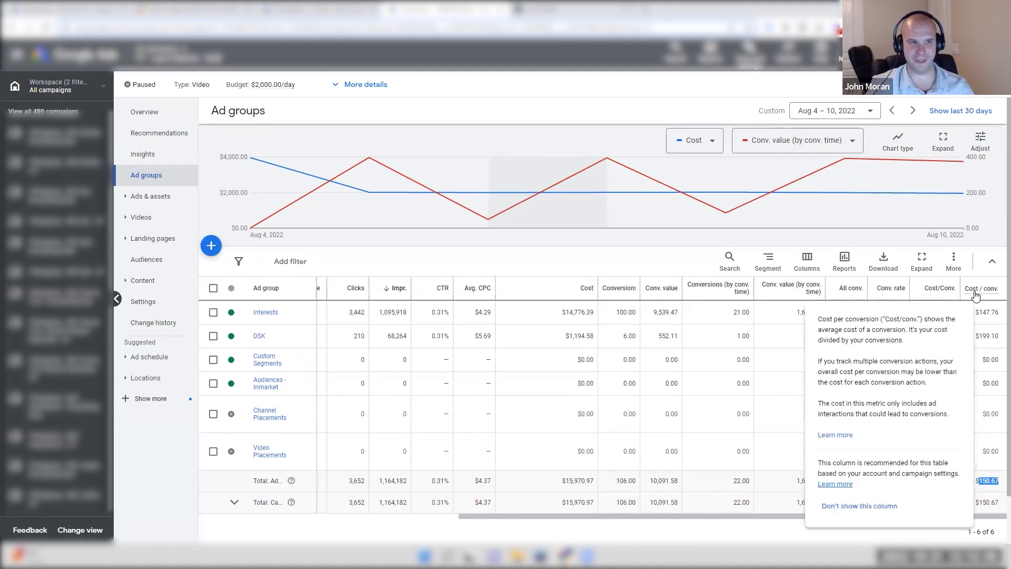
left_click(990, 486)
left_click_drag(929, 483, 979, 482)
left_click(977, 483)
left_click(995, 482)
left_click(989, 482)
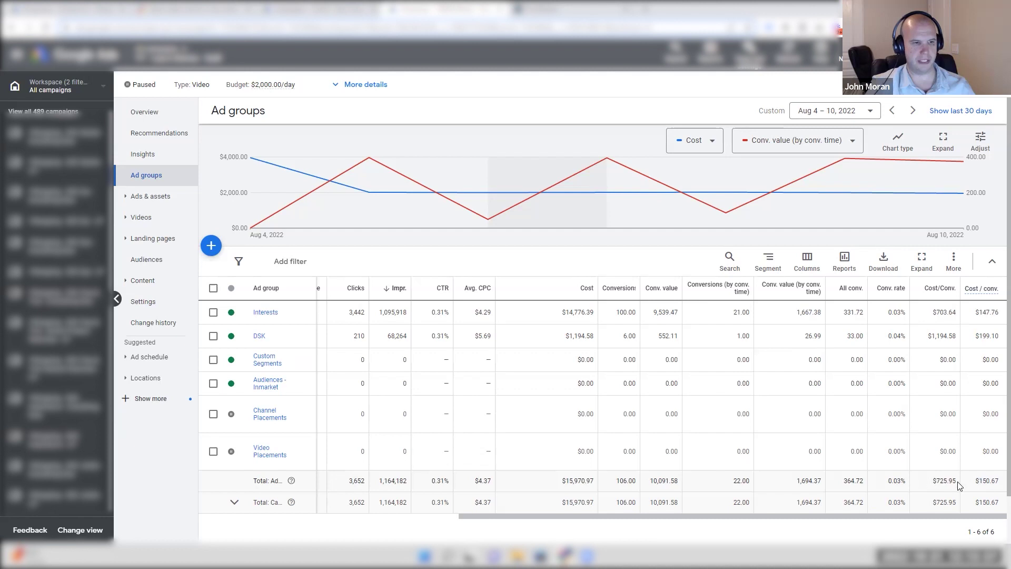
left_click_drag(944, 481, 996, 485)
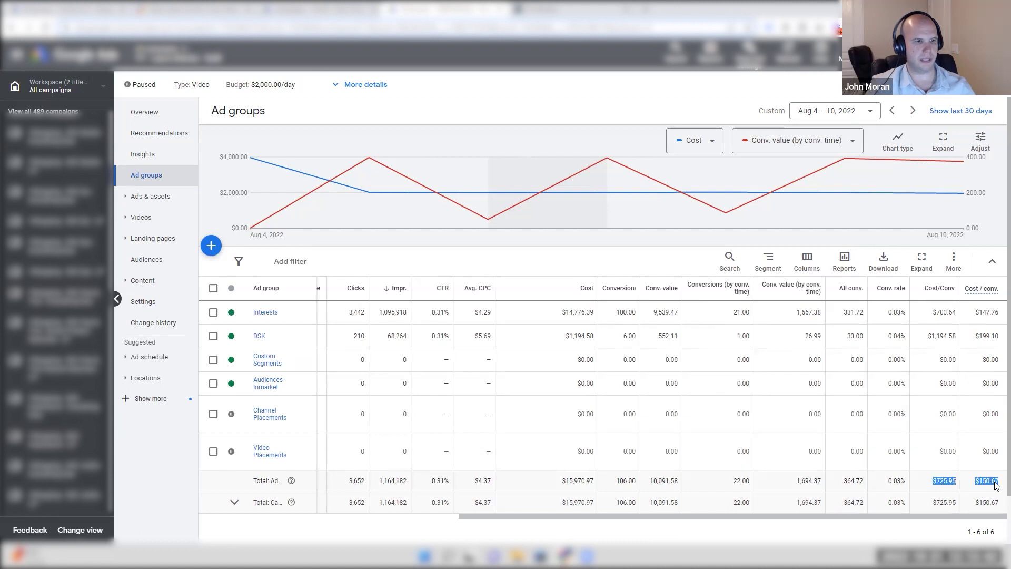
left_click(996, 483)
left_click_drag(935, 481, 995, 482)
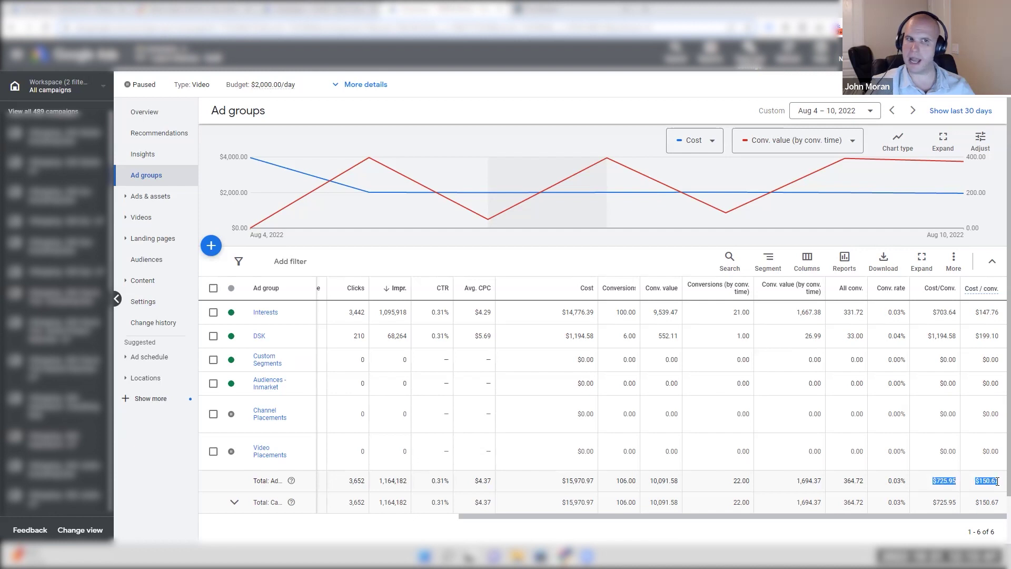
left_click(966, 485)
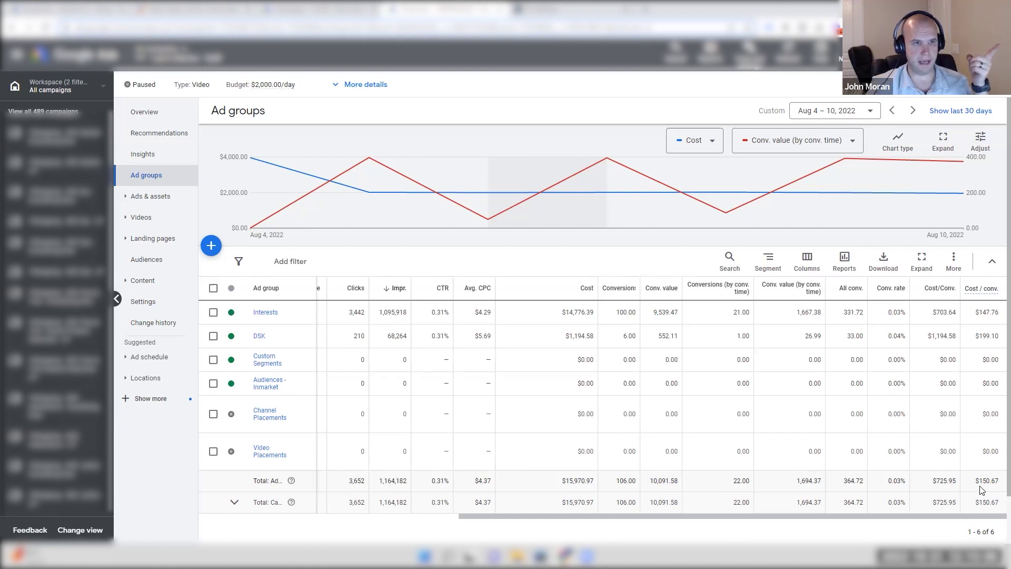
left_click_drag(975, 481, 994, 481)
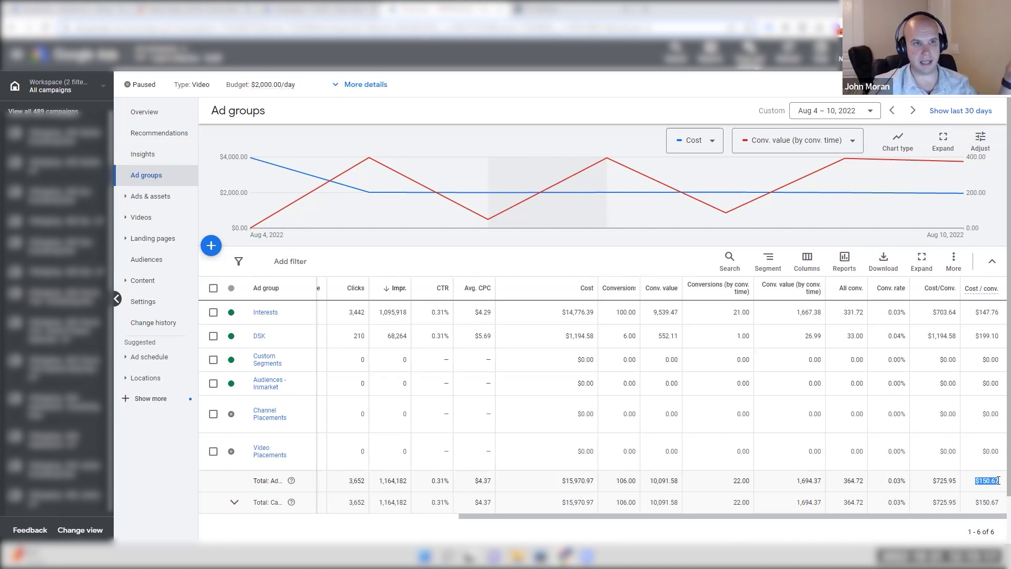
left_click(988, 481)
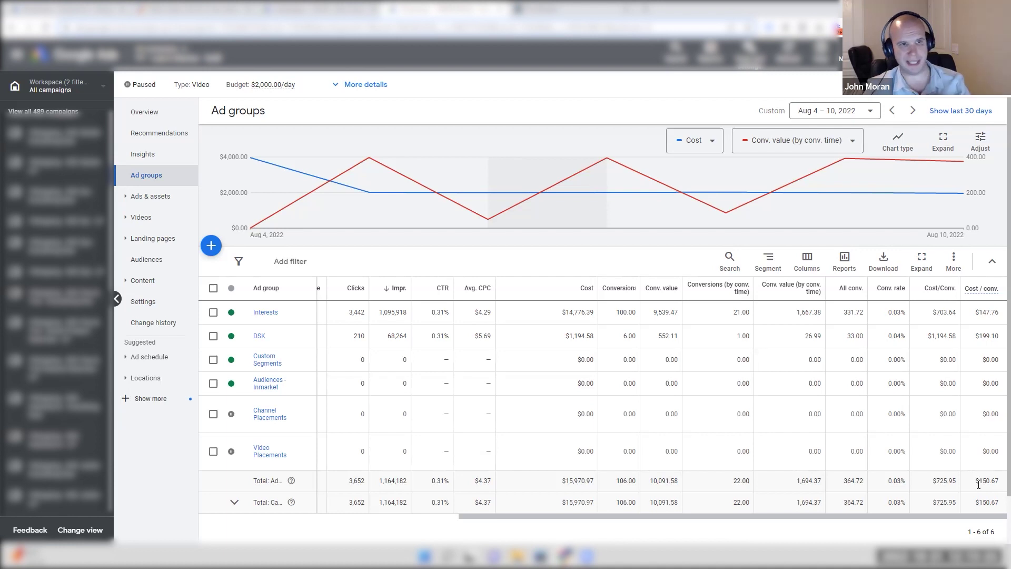
left_click_drag(974, 481, 998, 481)
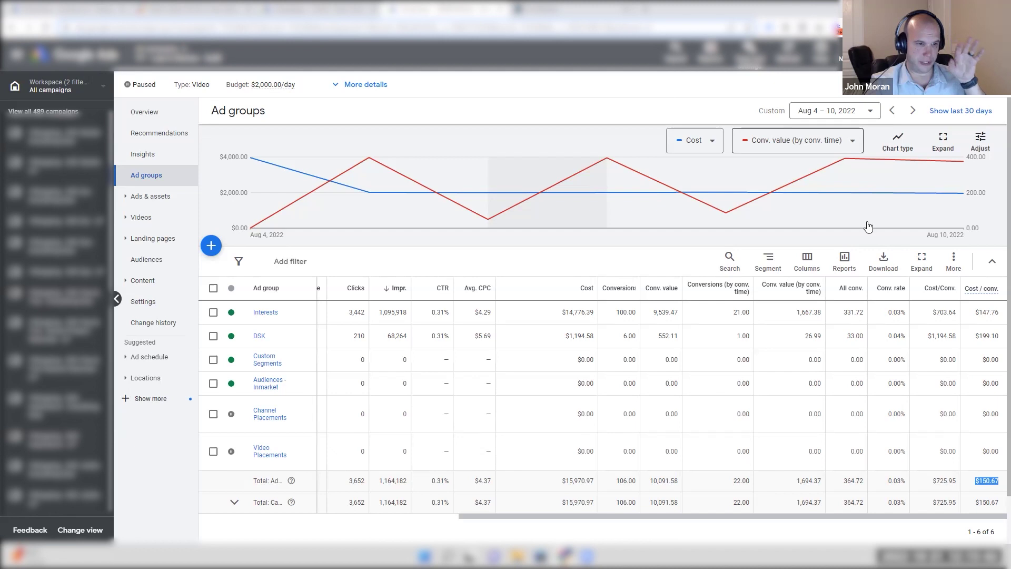
Step: Set the date range to the full month, Aug 1–31, 2022
left_click(975, 473)
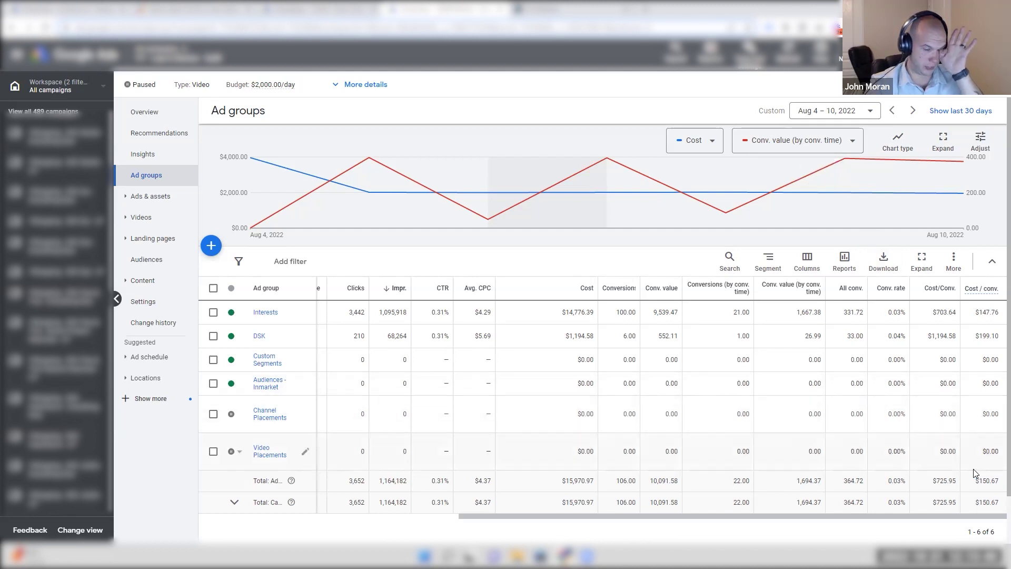
left_click(829, 111)
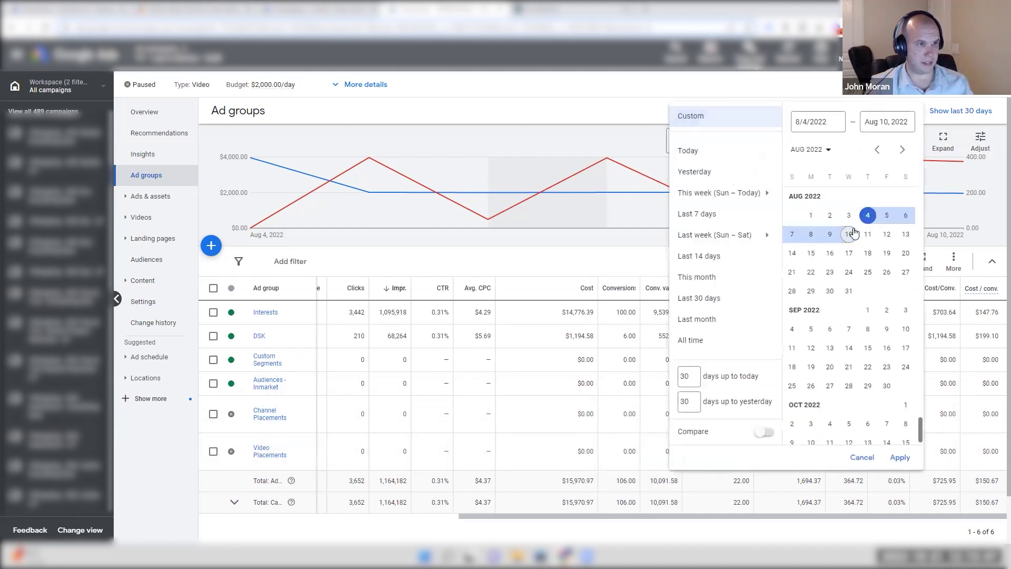
left_click(810, 215)
left_click(849, 291)
left_click(898, 457)
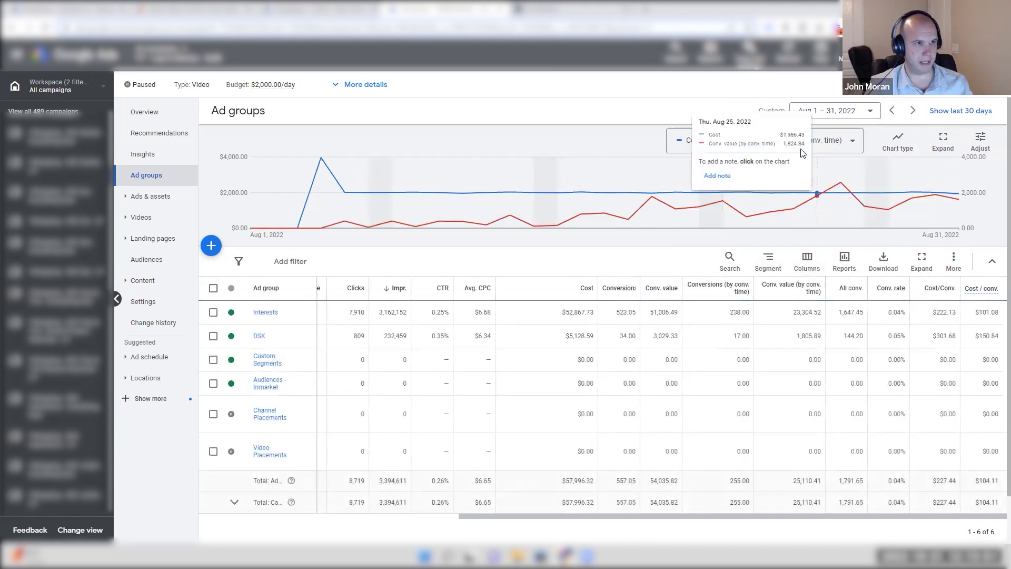
Step: Chart Conv. value in place of Cost on the first chart line
left_click(684, 142)
left_click(711, 142)
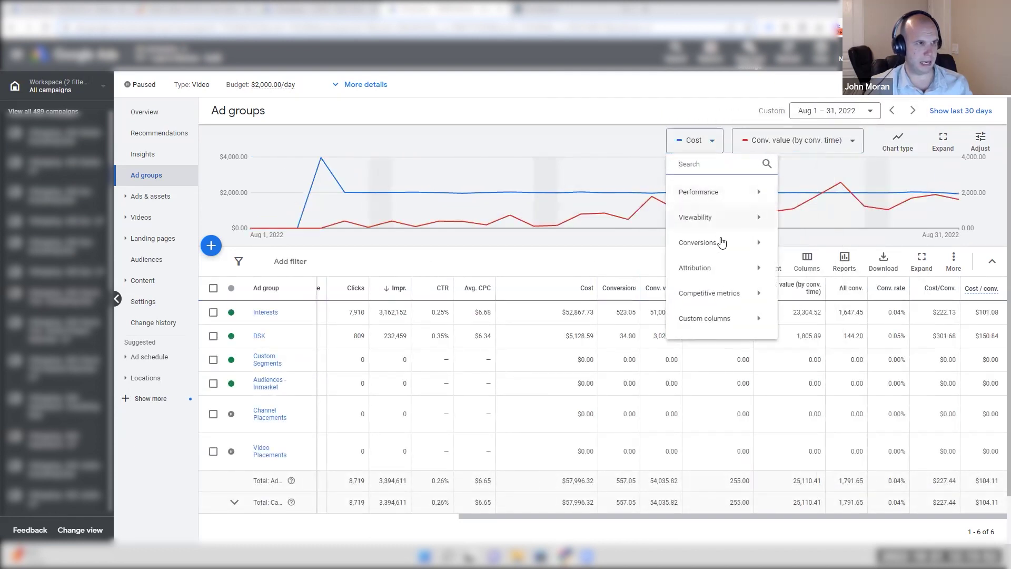
left_click(722, 242)
left_click(823, 124)
mouse_move(343, 191)
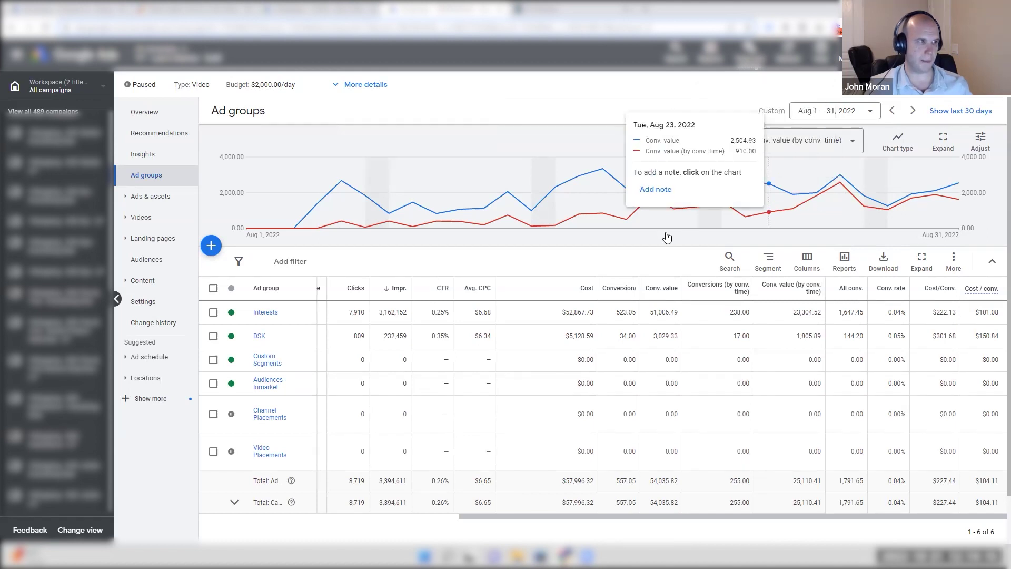
mouse_move(341, 209)
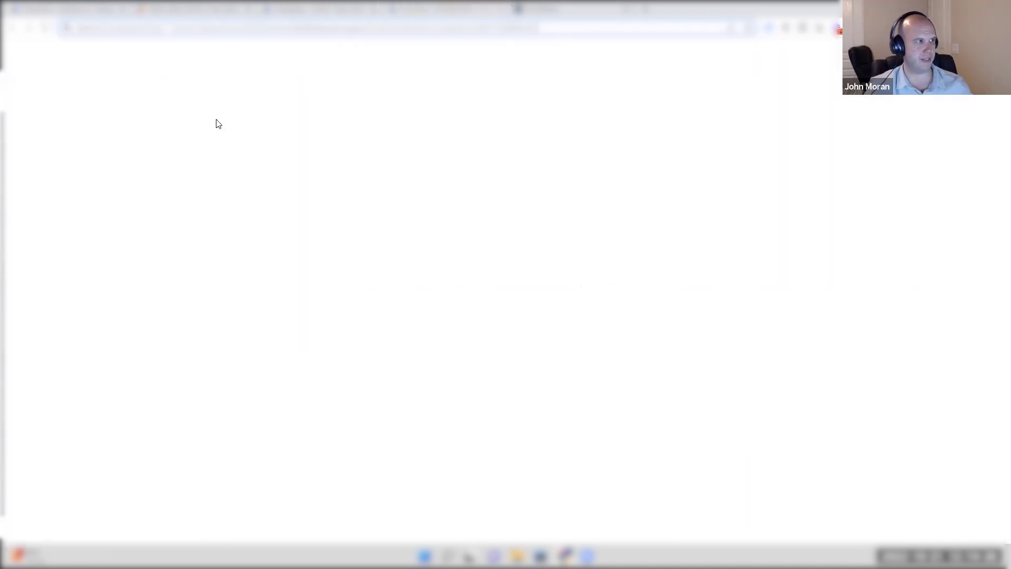
Step: Capture the report area, then switch the chart to weekly points
key("Print")
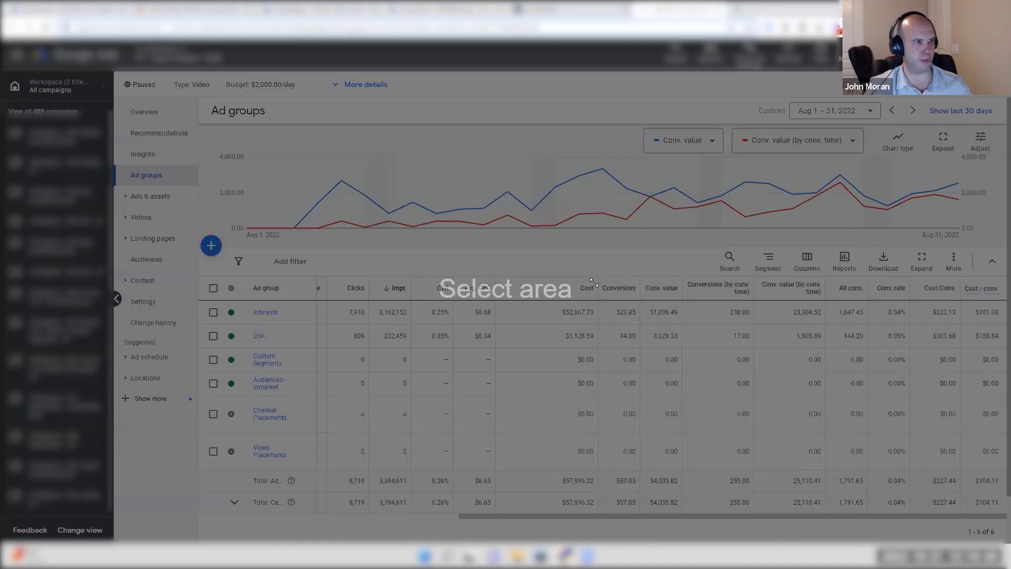
left_click_drag(166, 75, 1008, 356)
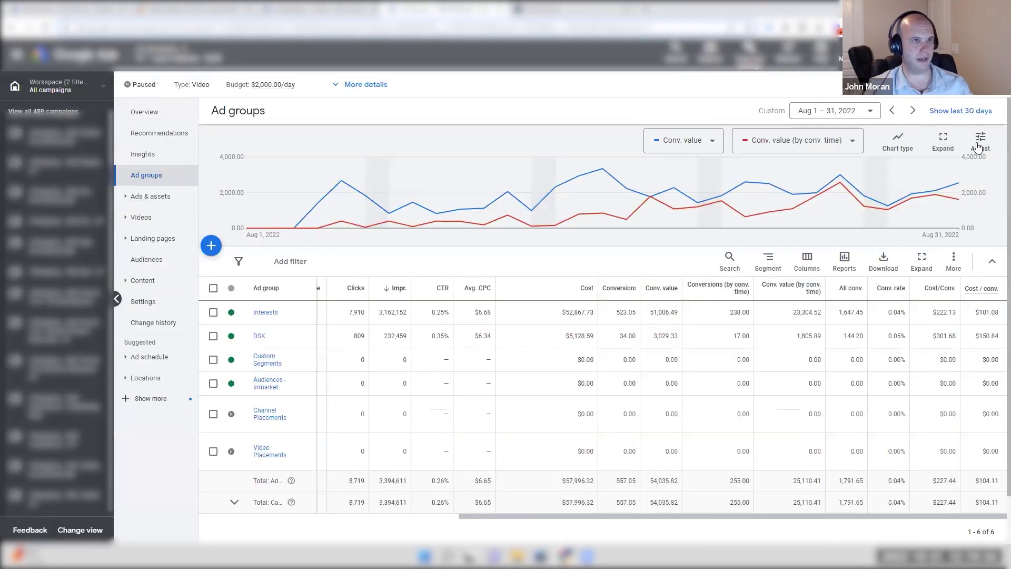
left_click(979, 139)
left_click(966, 167)
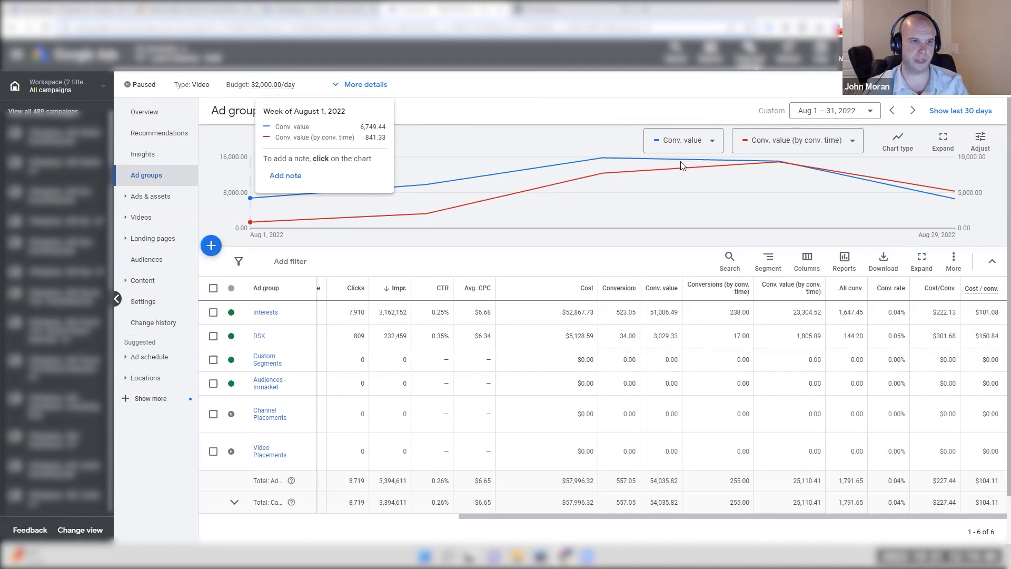
Step: Return the chart to daily points and capture the chart with the top of the table
left_click(979, 140)
left_click(970, 147)
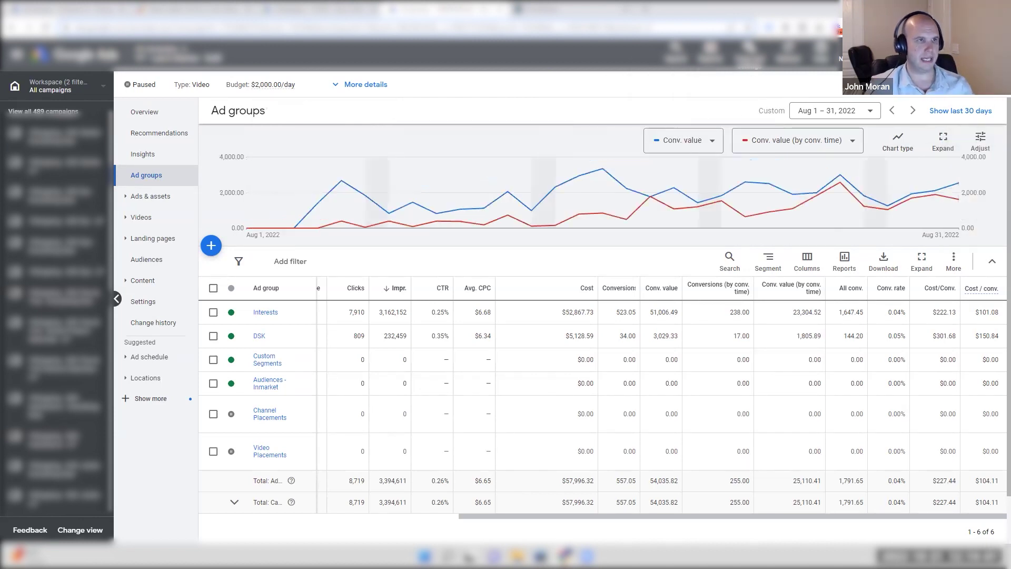
key("Print")
left_click_drag(178, 86, 1010, 345)
Step: Draw two red arrows along the rising and flat trends, undoing a rectangle around the peak
left_click(167, 267)
left_click_drag(322, 228, 957, 202)
left_click_drag(339, 193, 959, 194)
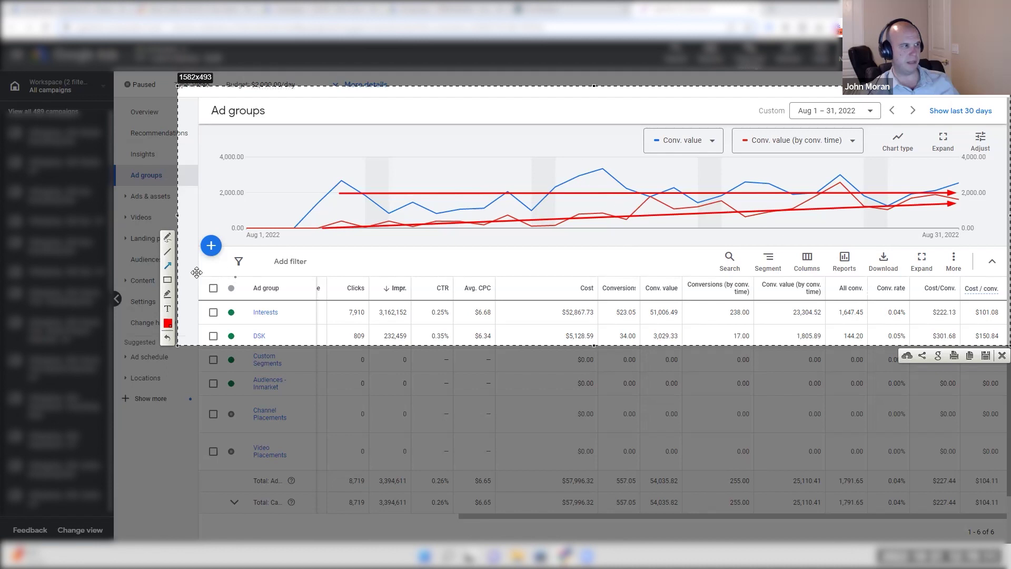
left_click(168, 279)
left_click_drag(573, 148, 672, 245)
key("ctrl+z")
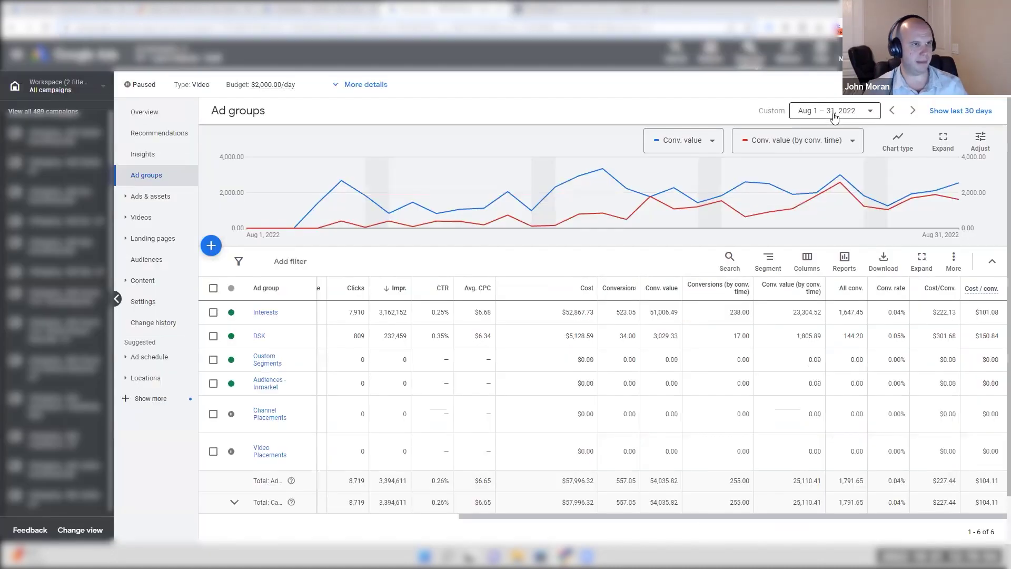
Step: Apply Aug 25–31, 2022 and highlight the $115.15 Cost/Conv. and $94.14 Cost / conv. totals
left_click(835, 110)
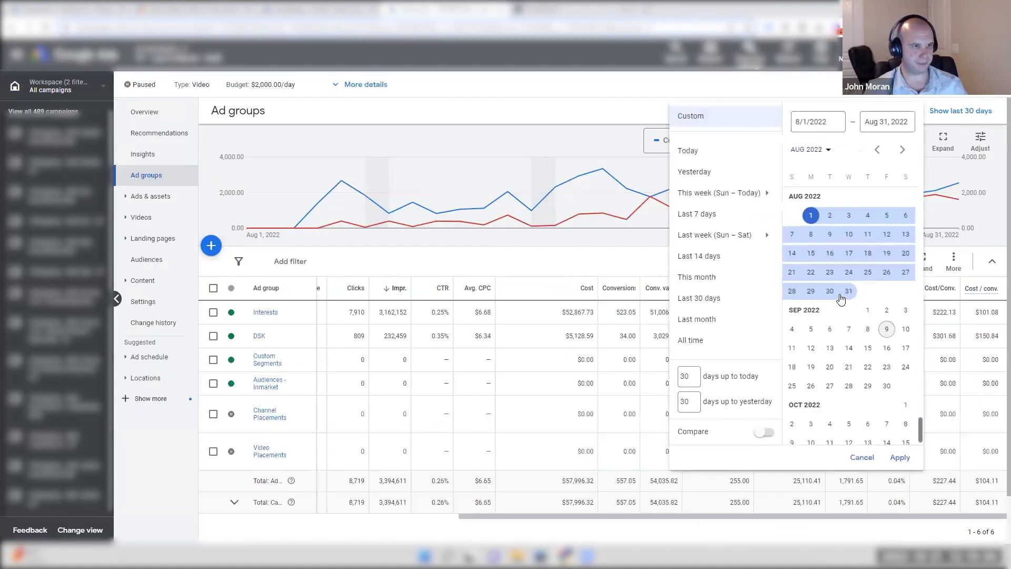
left_click(849, 291)
left_click(899, 457)
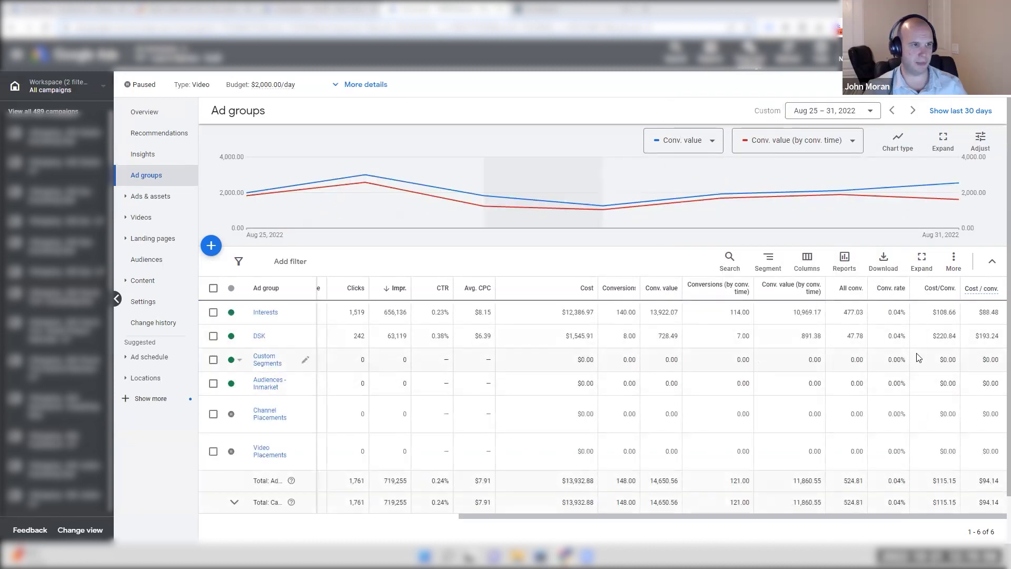
left_click_drag(937, 495, 967, 493)
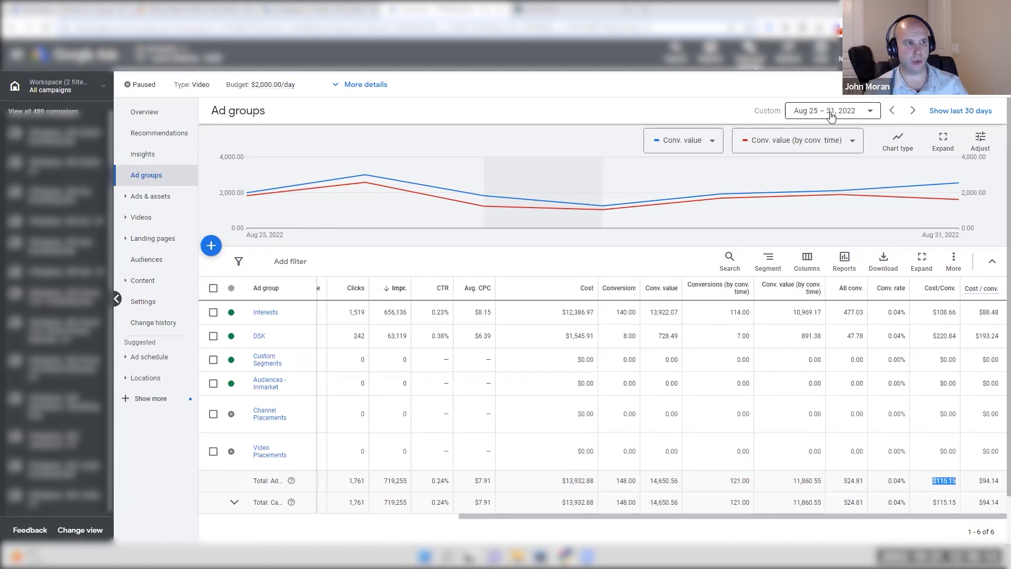
left_click(830, 96)
left_click_drag(979, 480, 999, 482)
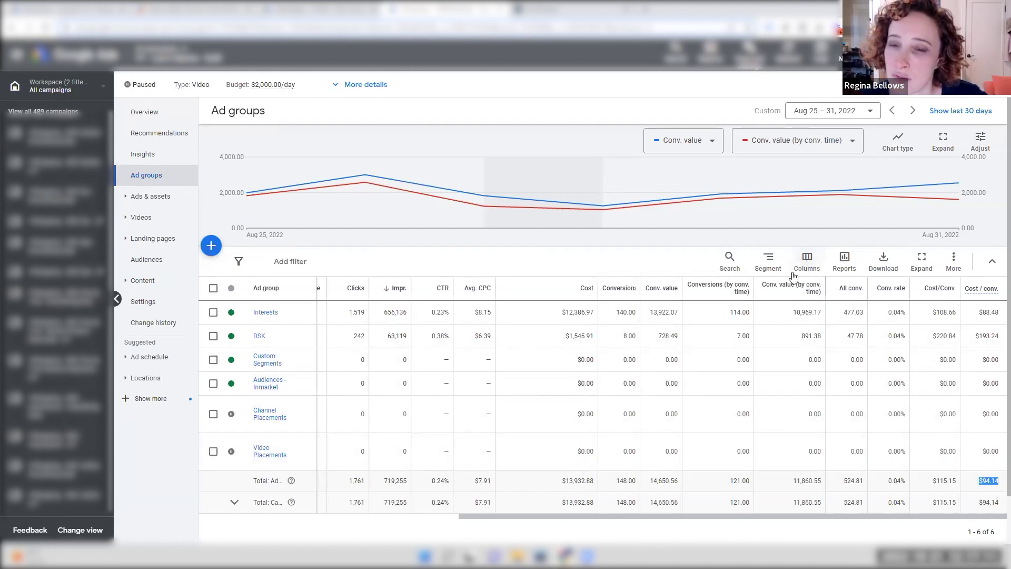
left_click(807, 259)
left_click(801, 293)
left_click(352, 452)
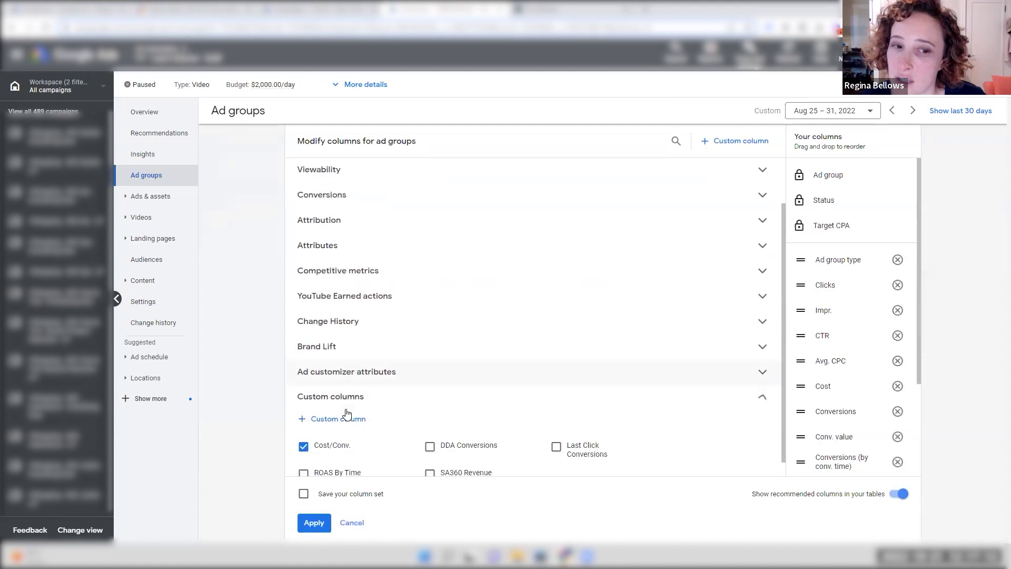
left_click(394, 429)
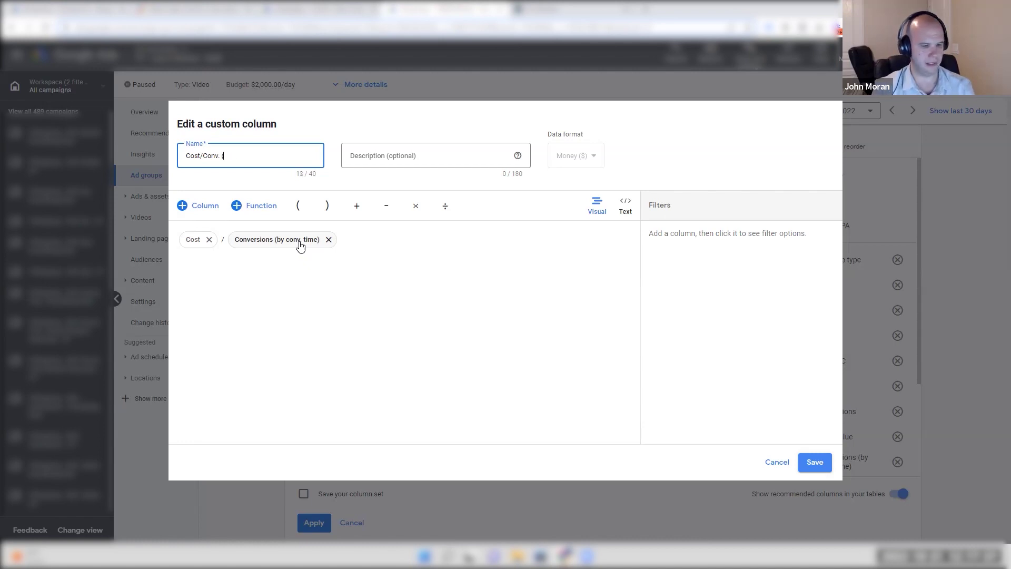
type("Time Based)")
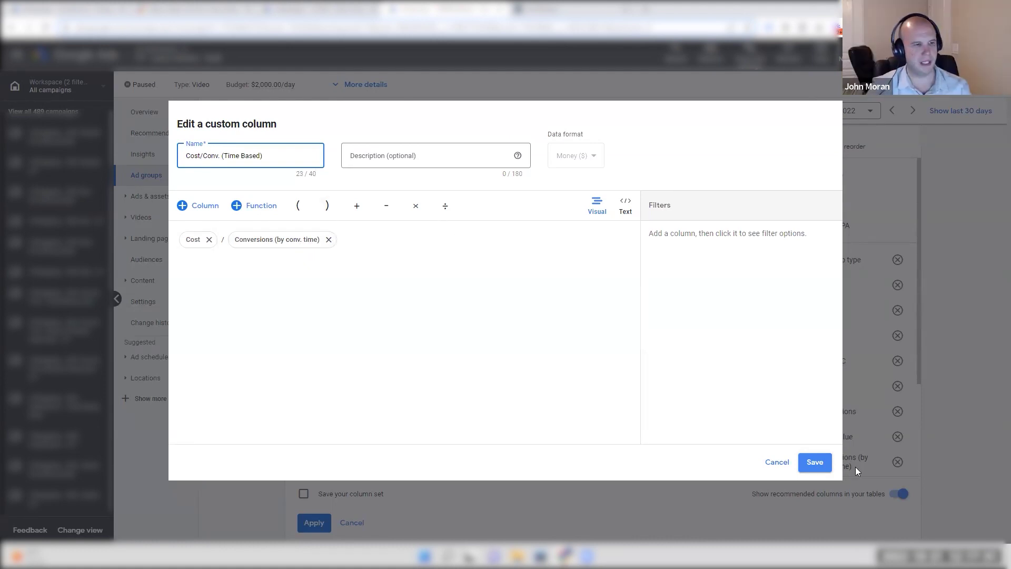
left_click(777, 463)
left_click(352, 523)
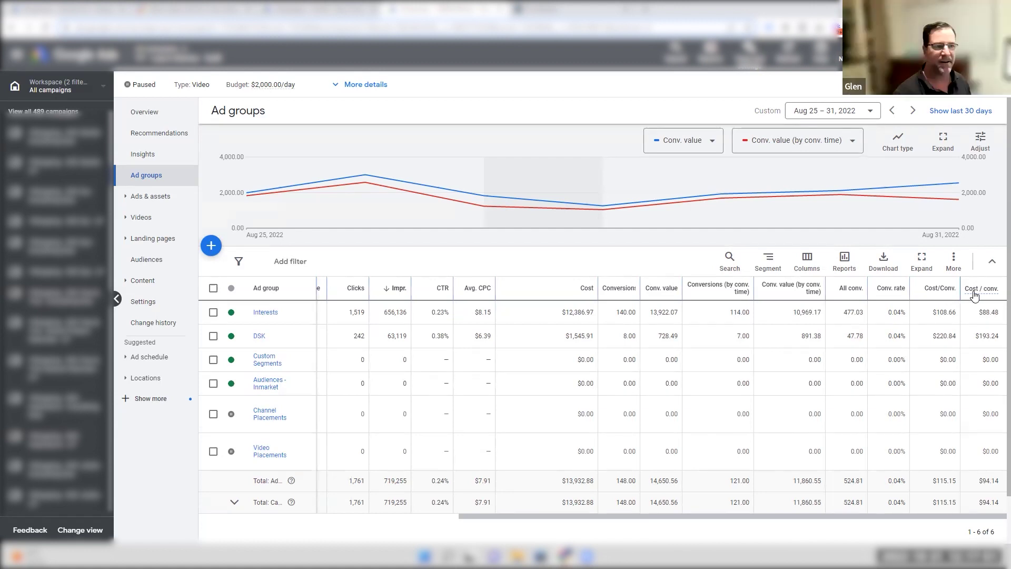
Step: Show the Cost/Conv. column's help and select its explanation text
mouse_move(940, 295)
left_click_drag(889, 340, 901, 397)
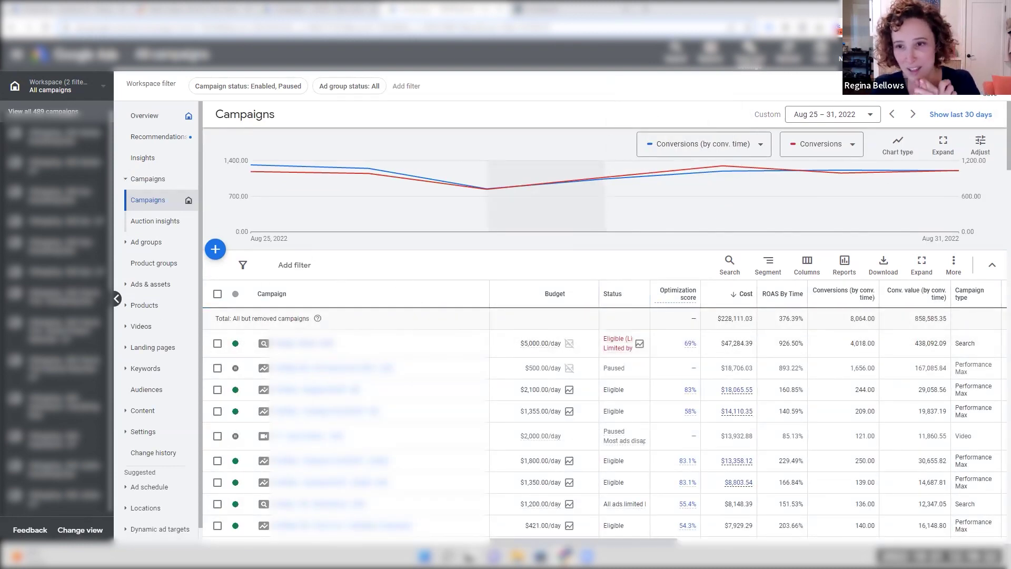
Step: Switch to a different Google Ads account from the accounts list
left_click(990, 54)
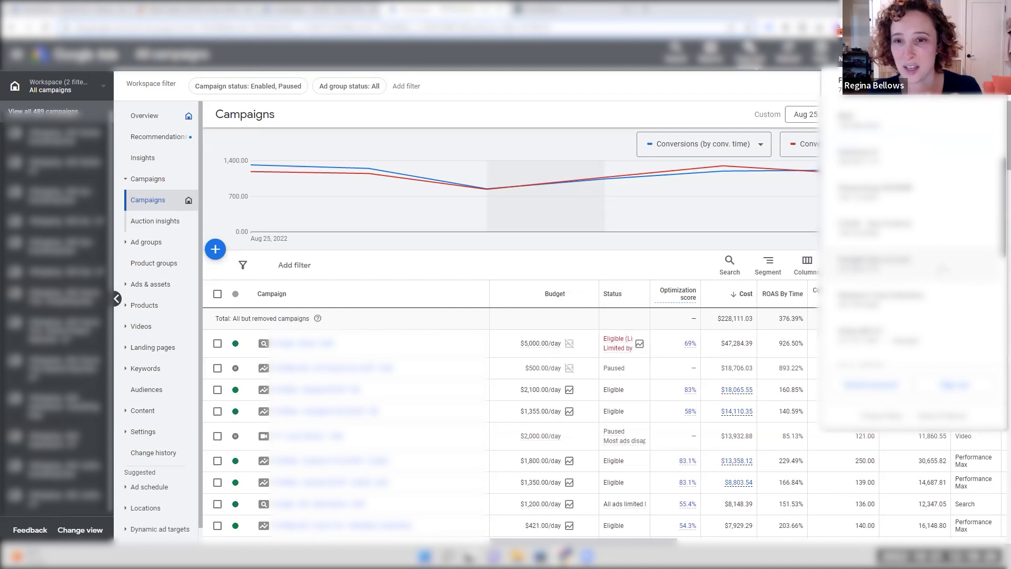
scroll(941, 269, "down", 3)
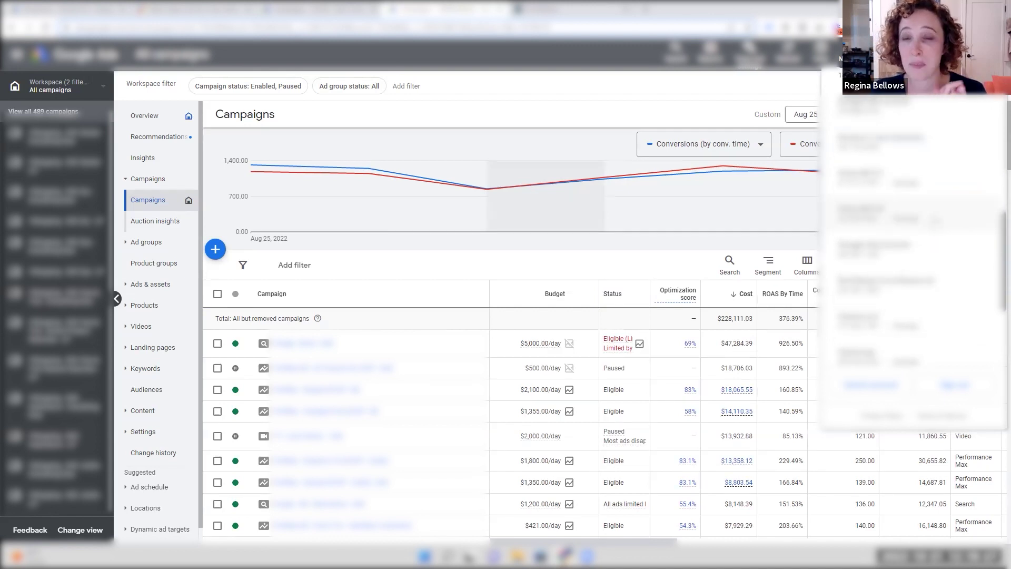
scroll(918, 247, "down", 3)
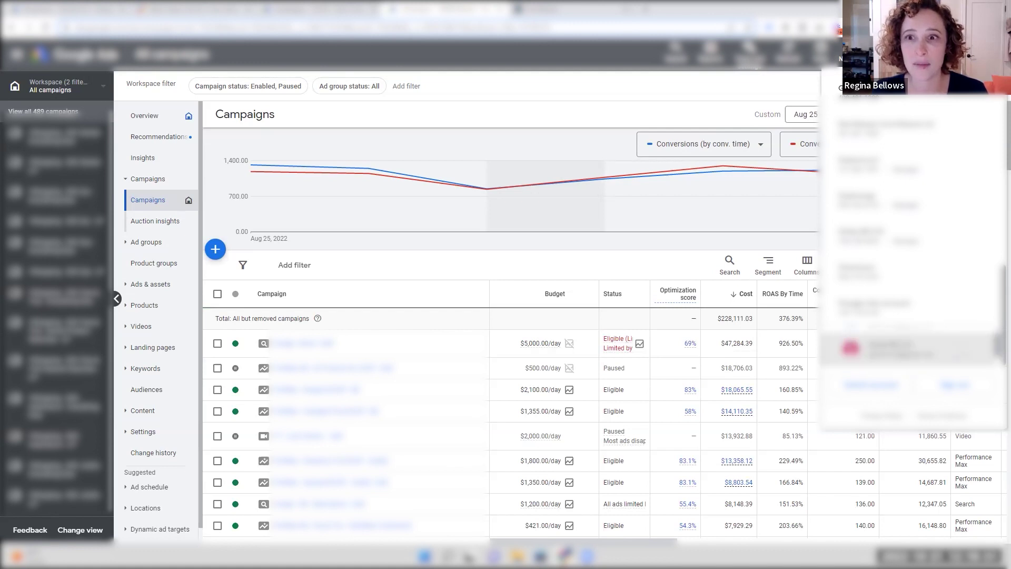
left_click(895, 347)
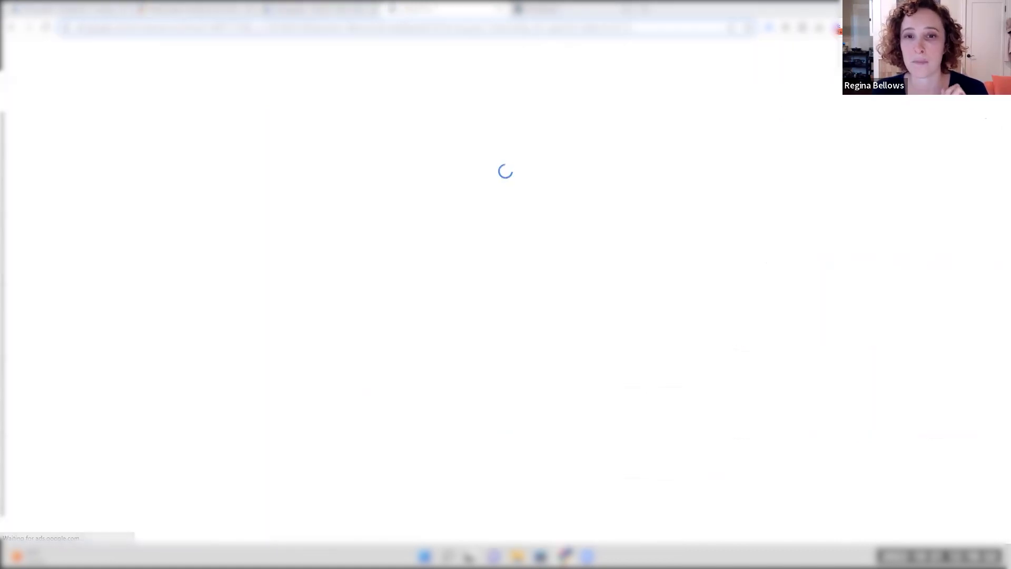
scroll(550, 261, "down", 1)
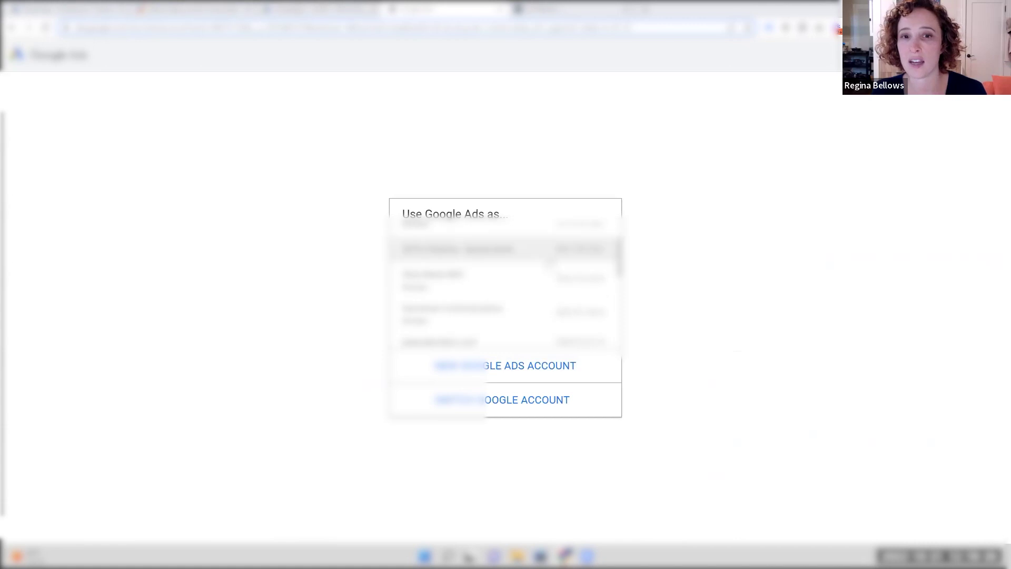
scroll(526, 273, "up", 2)
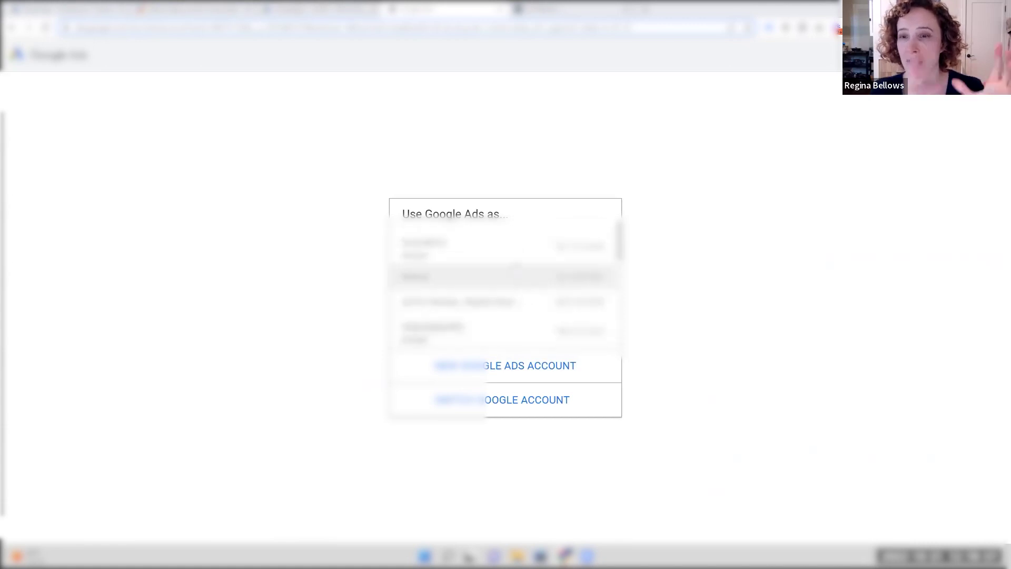
scroll(514, 264, "down", 2)
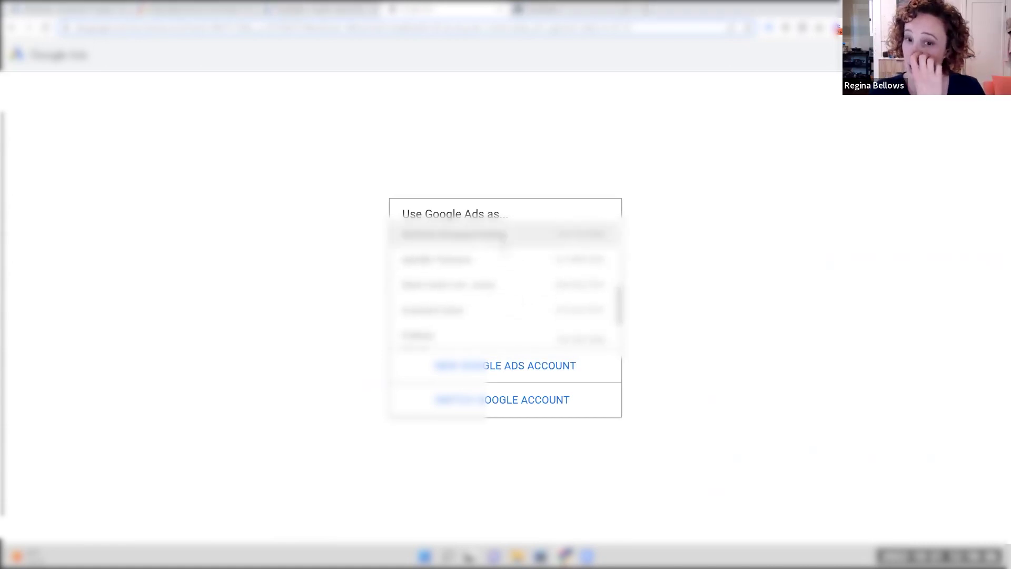
left_click(514, 237)
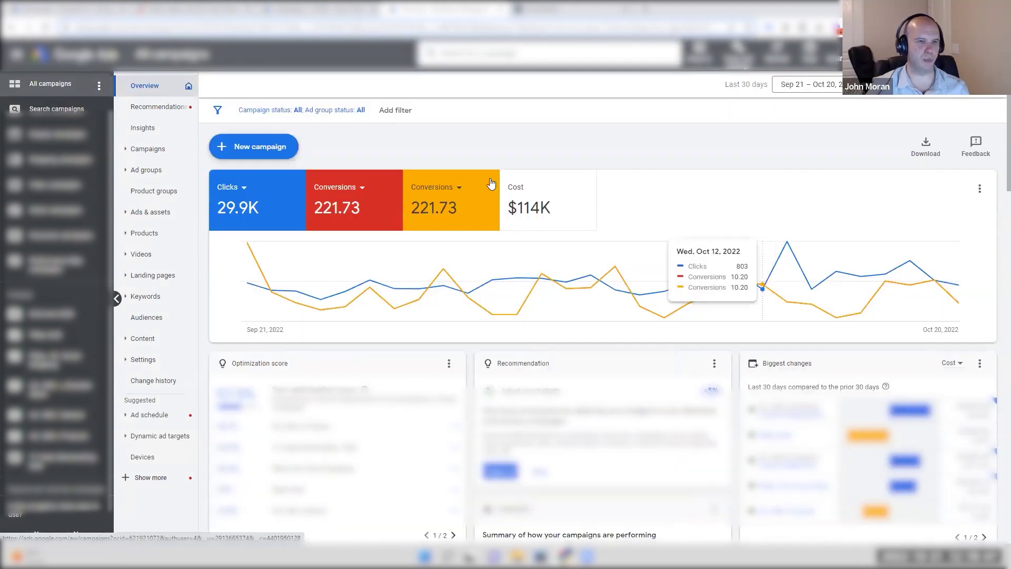
Step: Open Campaigns for the last 7 days (Oct 14–20, 2022) and scroll to ROAS By Time
left_click(147, 153)
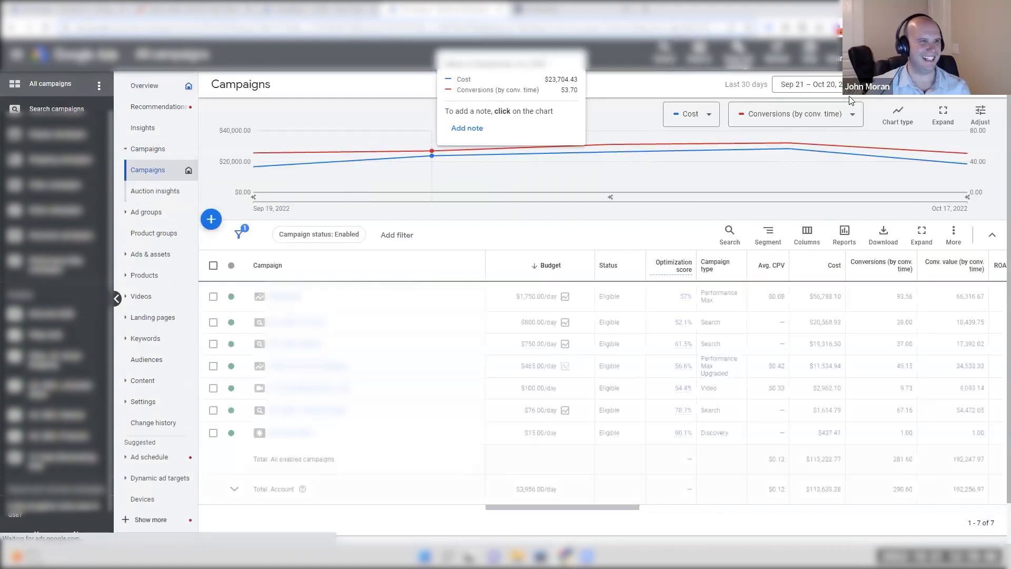
left_click(809, 85)
left_click(764, 189)
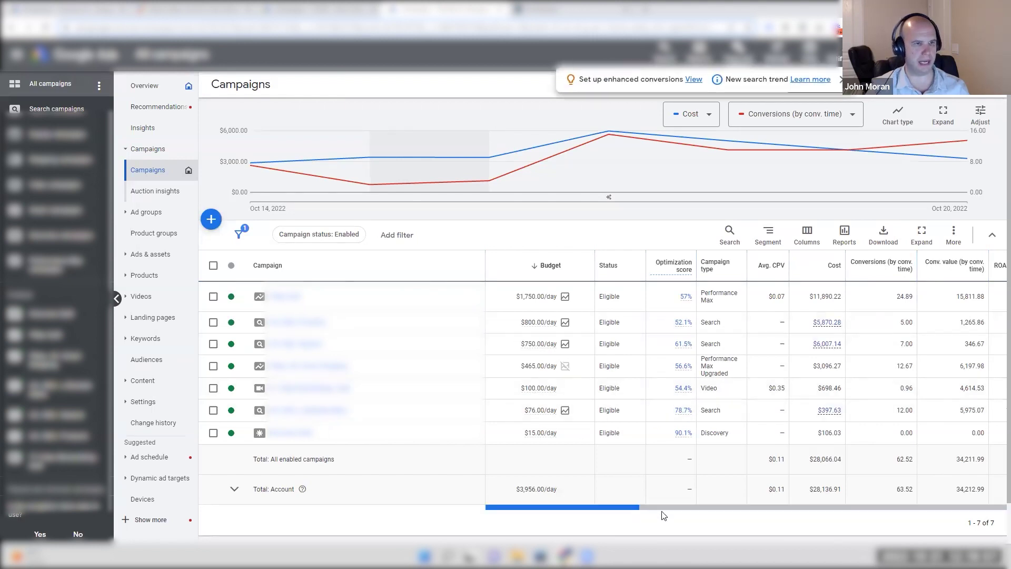
left_click_drag(634, 507, 677, 506)
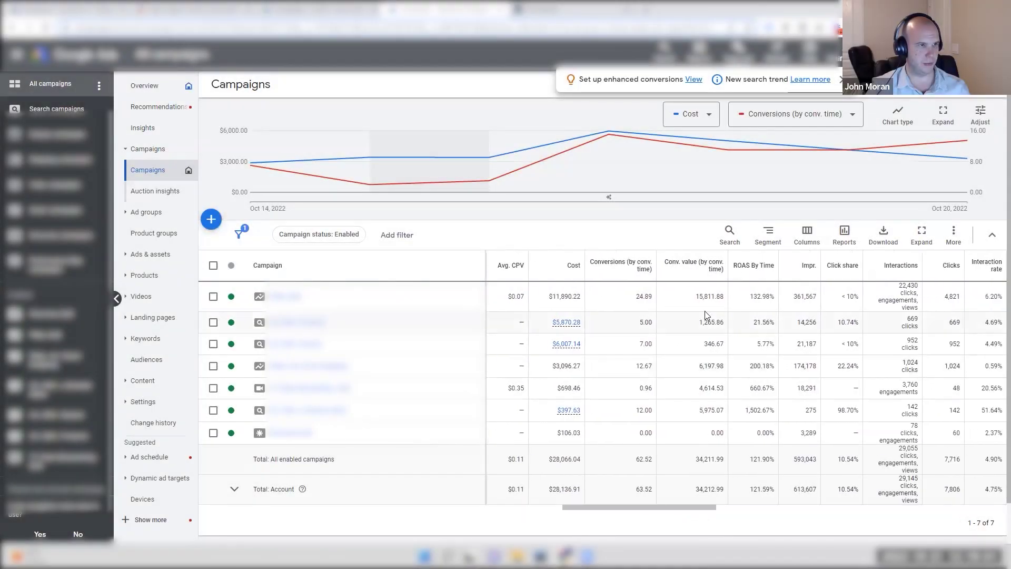
Step: Compare the 16,438.75 Conv. value total with 34,211.99 by conv. time, then close the enhanced conversions notice
left_click_drag(697, 462, 730, 463)
scroll(700, 509, "right", 1)
left_click_drag(726, 512, 996, 513)
double_click(936, 473)
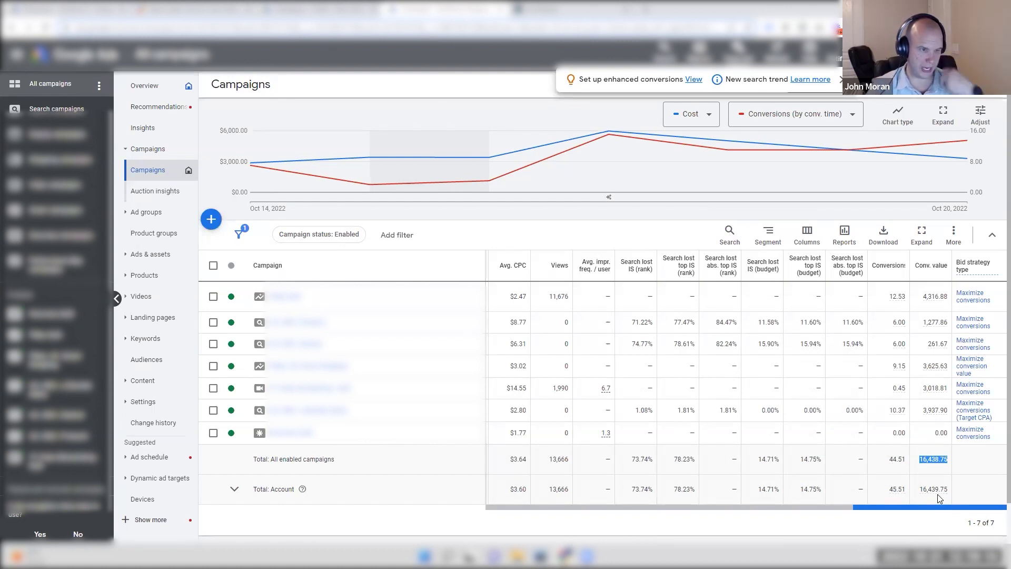
left_click_drag(933, 507, 622, 507)
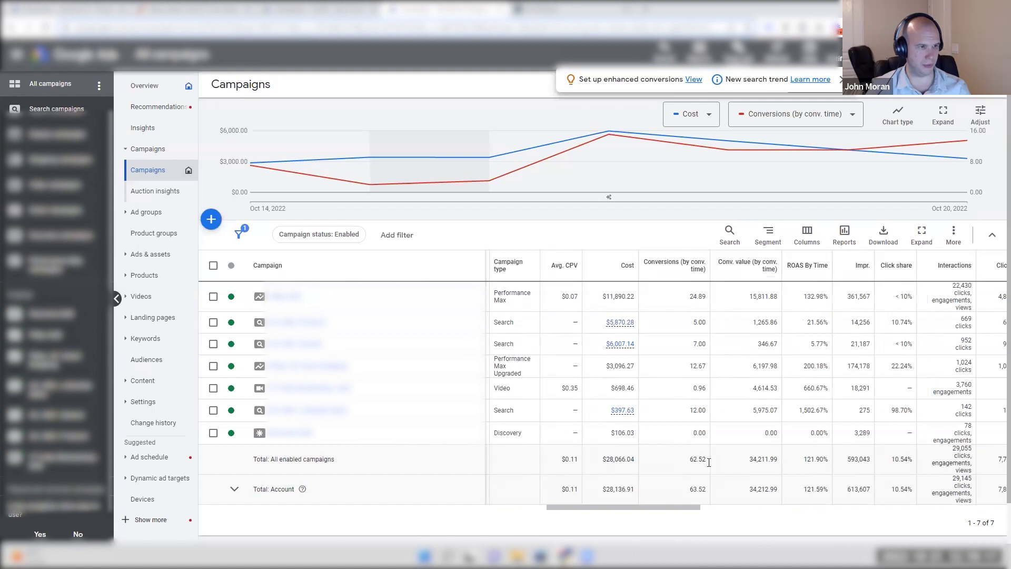
double_click(753, 459)
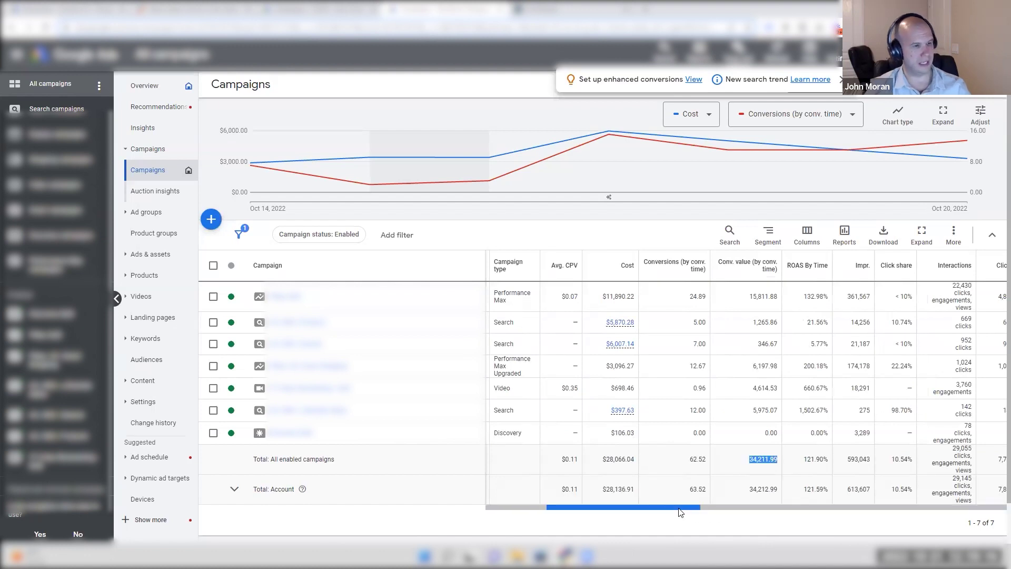
mouse_move(606, 459)
left_mouse_down()
mouse_move(625, 459)
mouse_move(606, 459)
left_mouse_up()
left_click_drag(769, 459, 748, 459)
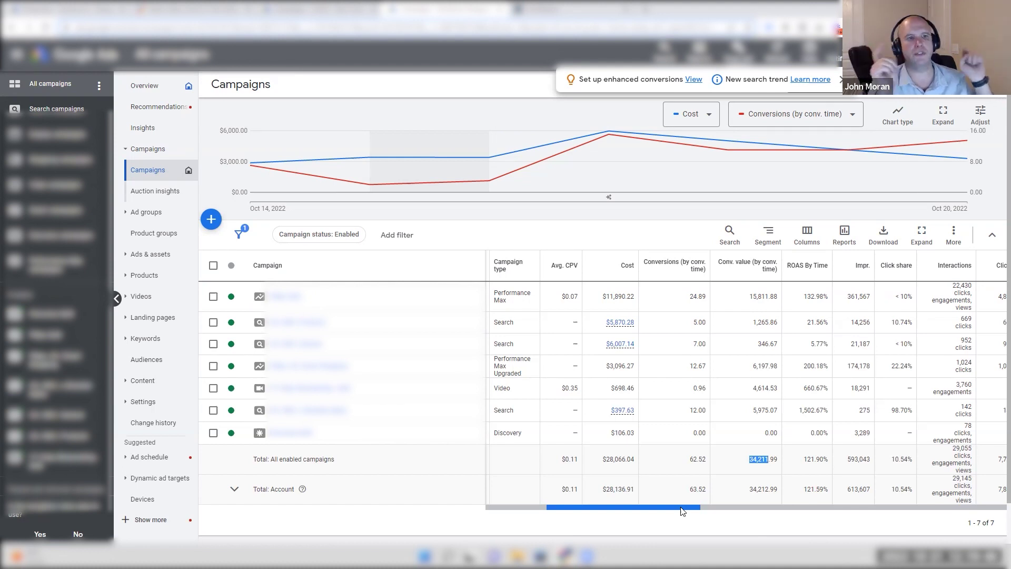
left_click(841, 79)
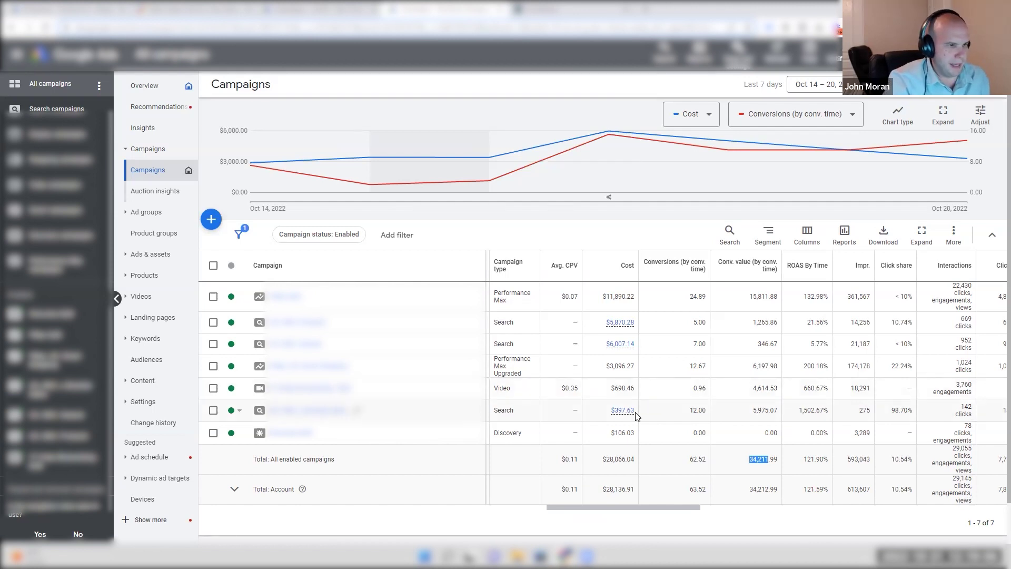
Step: Highlight the Search and Video campaigns' cost and conversion values, then top-row ROAS values
left_click_drag(618, 411, 609, 411)
left_click_drag(745, 413, 784, 411)
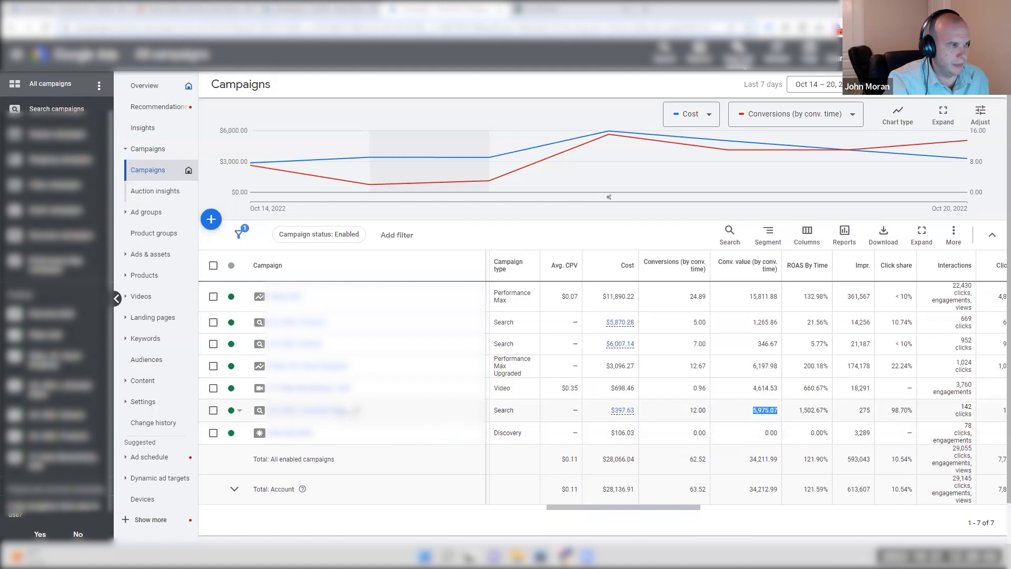
left_click_drag(635, 388, 614, 388)
left_click_drag(753, 388, 775, 389)
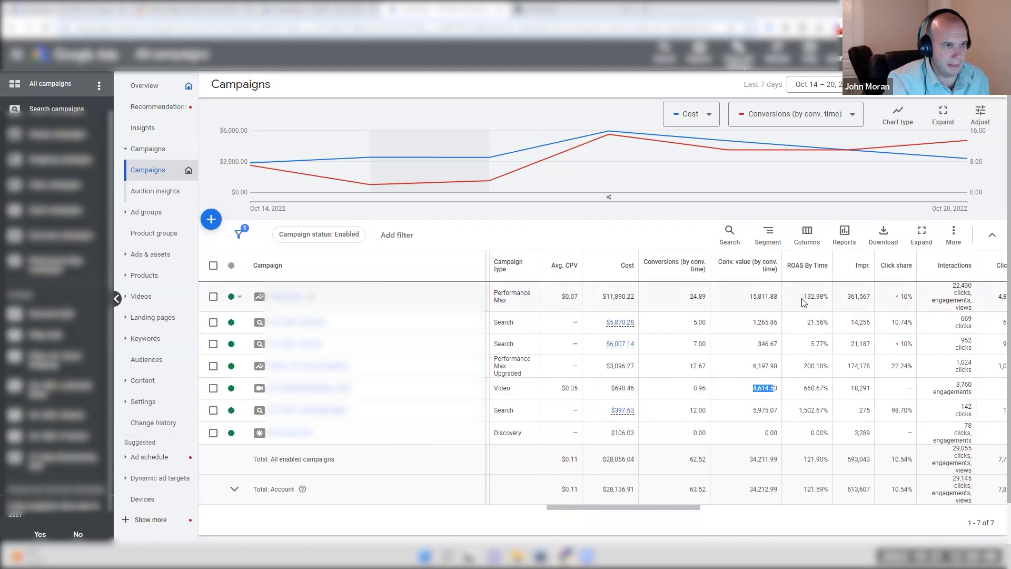
left_click_drag(802, 296, 822, 298)
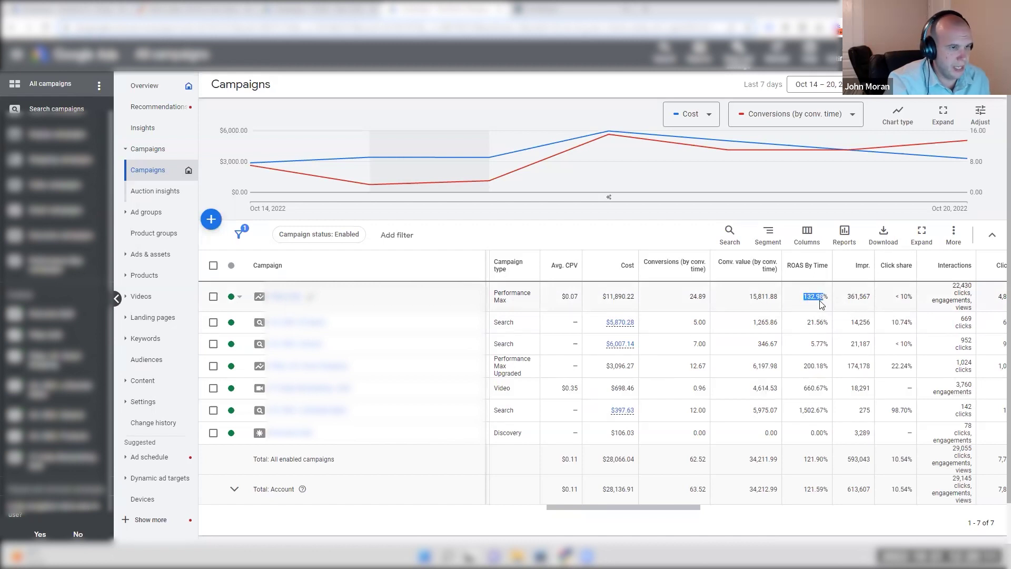
left_click(819, 308)
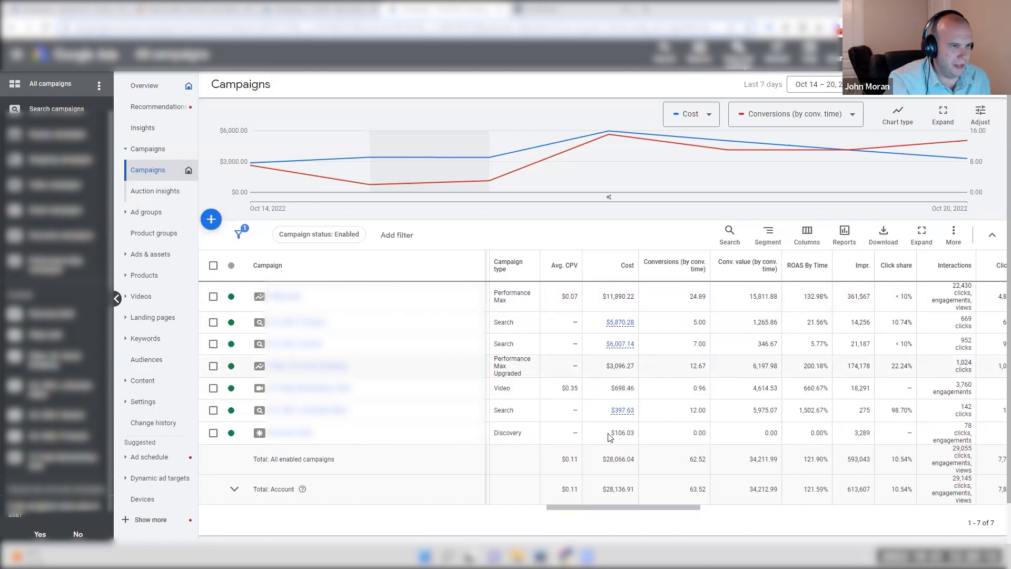
left_click_drag(827, 322, 822, 344)
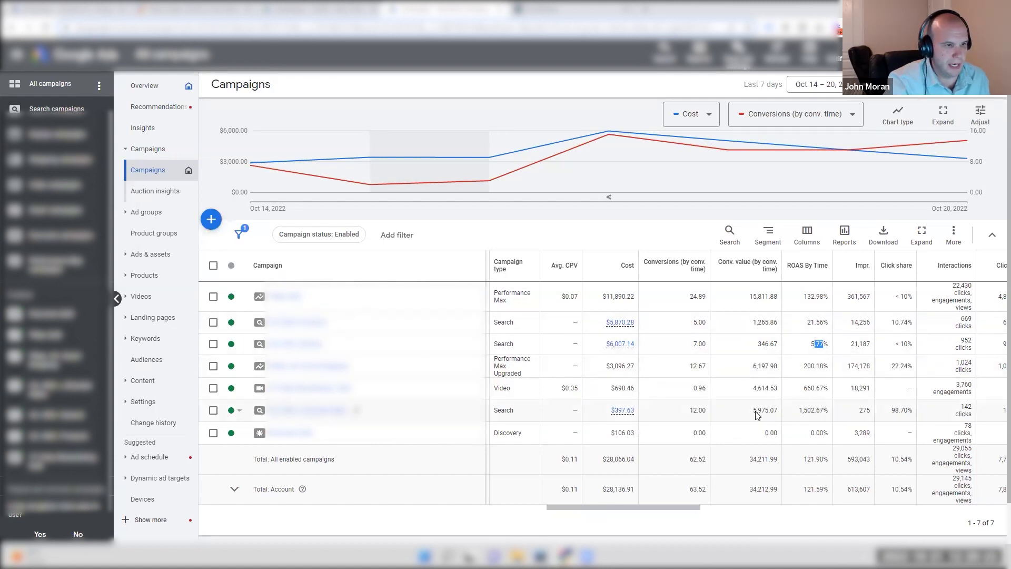
Step: Set the range to Sep 1 – Oct 20 and highlight the Search campaign's 2,329.23 cost and 97,447.52 conversion value
left_click(815, 84)
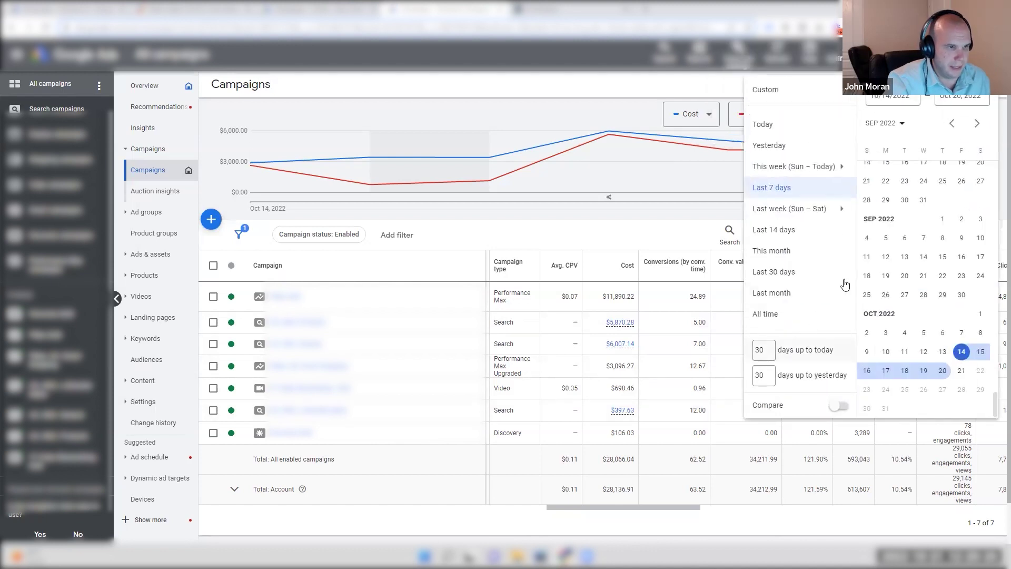
left_click(942, 219)
left_click(974, 431)
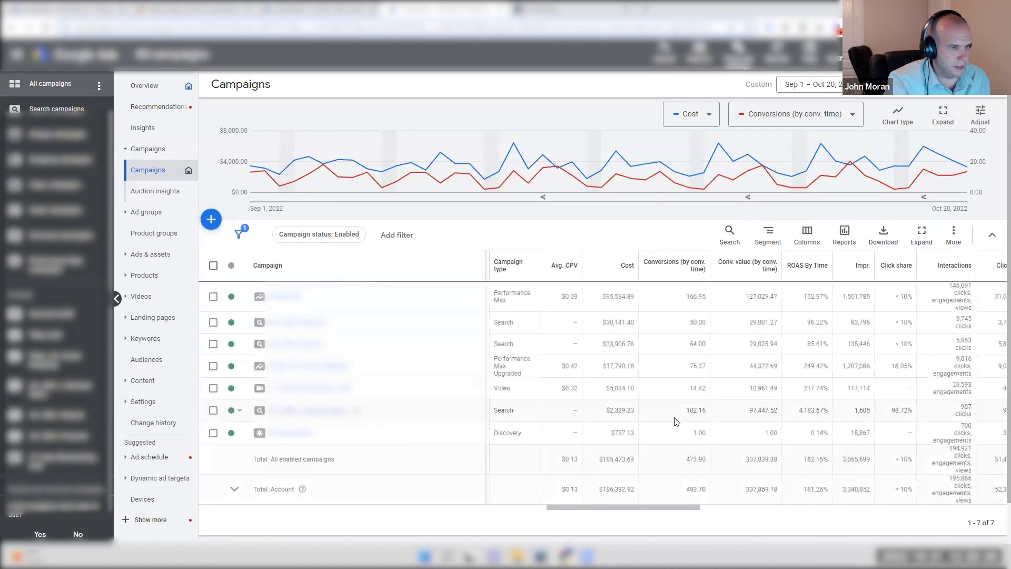
double_click(606, 410)
double_click(775, 411)
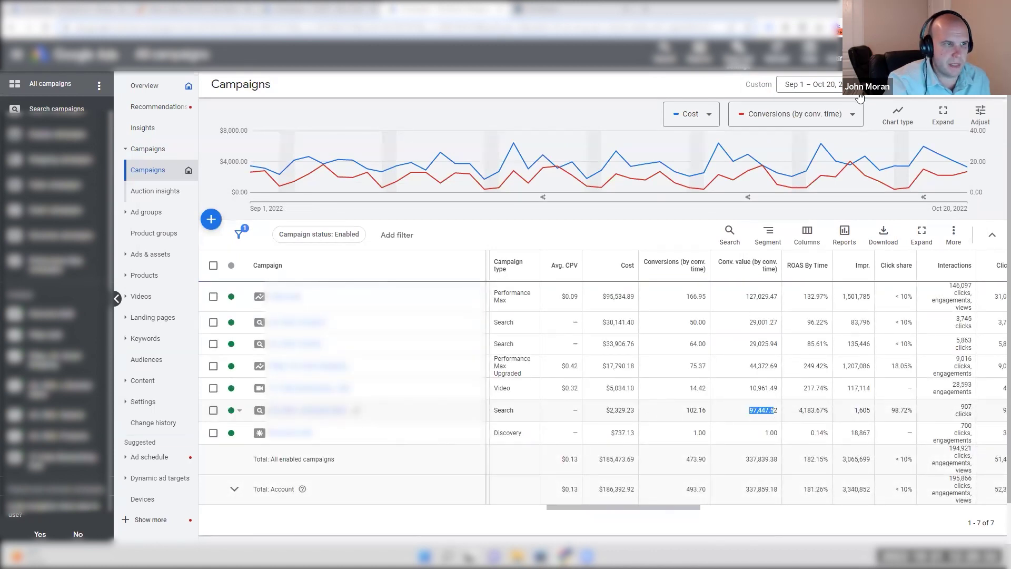
Step: Extend the report's date range to Nov 1, 2021 – Oct 20, 2022
left_click(811, 84)
scroll(906, 321, "up", 15)
scroll(943, 405, "down", 18)
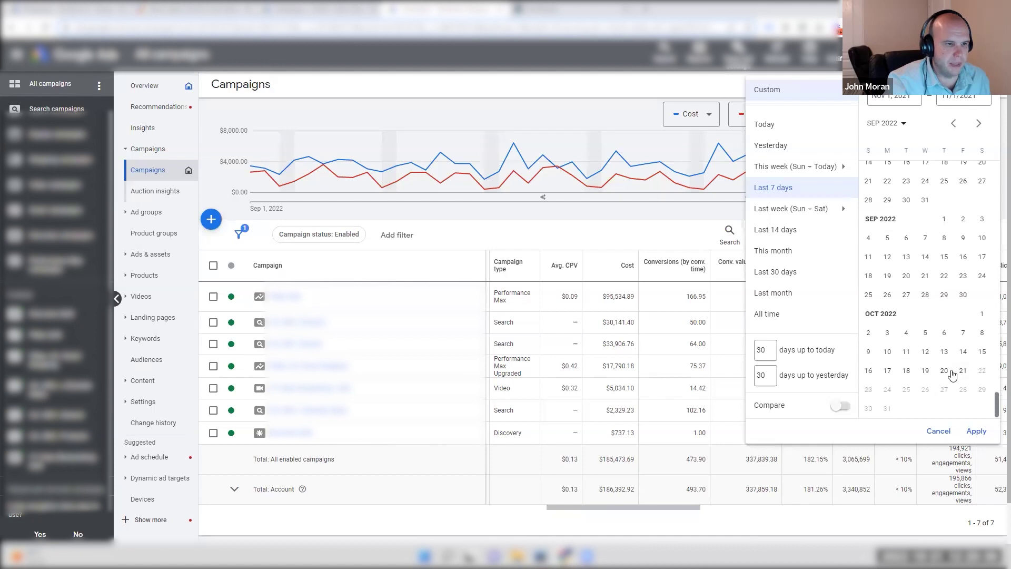
left_click(944, 370)
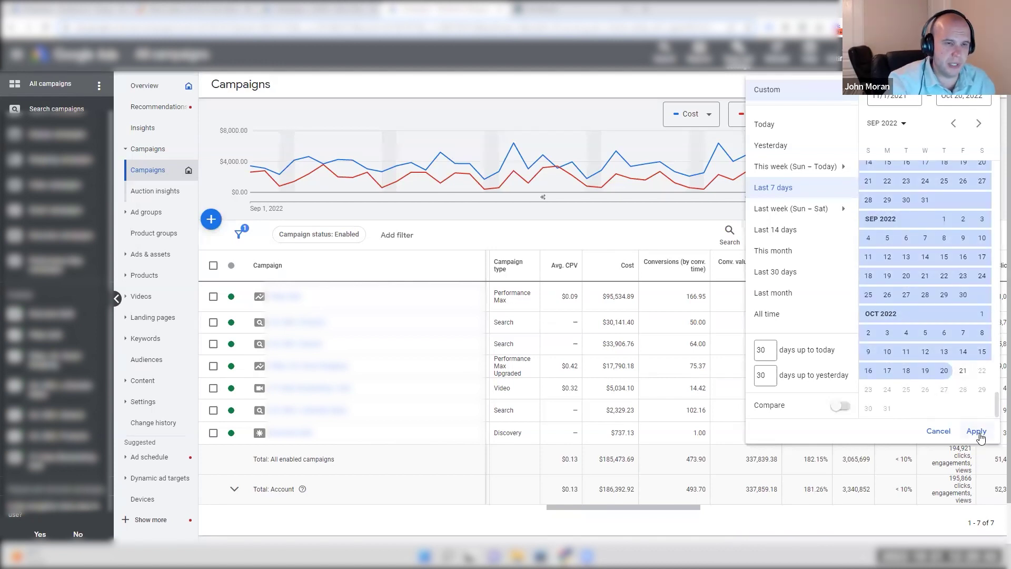
left_click(976, 431)
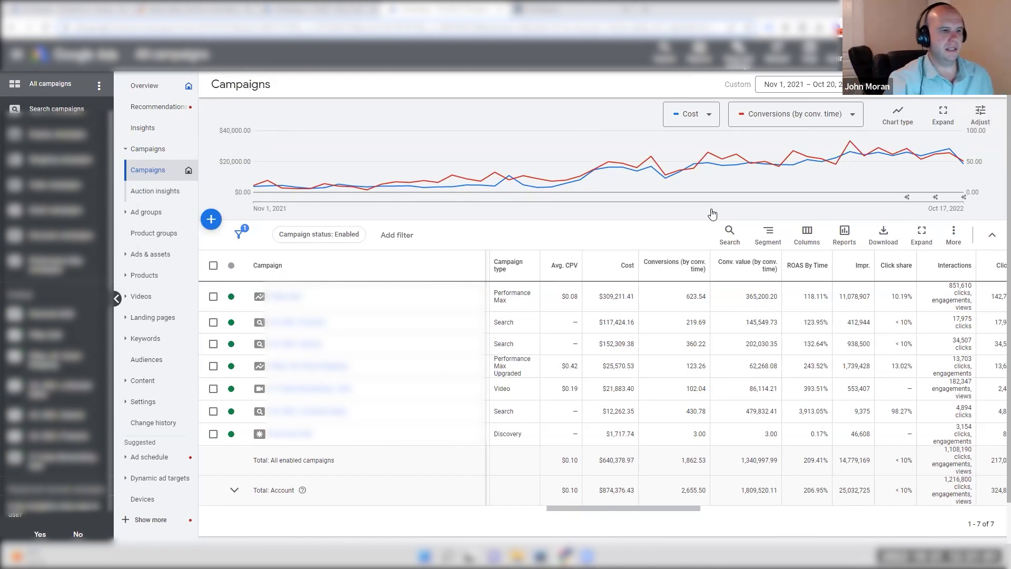
Step: Highlight the 209.41% total ROAS, inspect the chart values, then bring up the date picker
left_click_drag(804, 458, 826, 458)
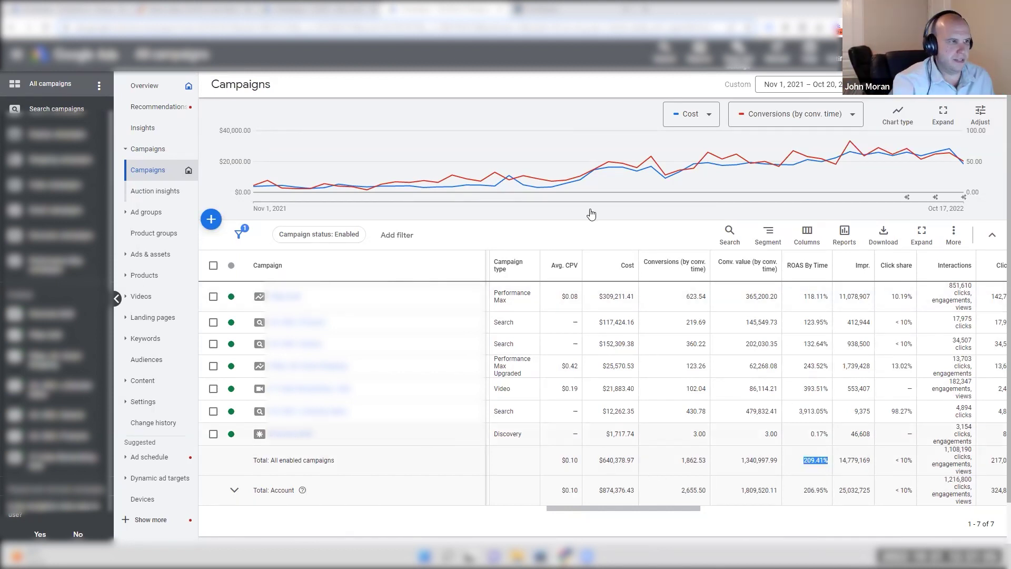
mouse_move(286, 195)
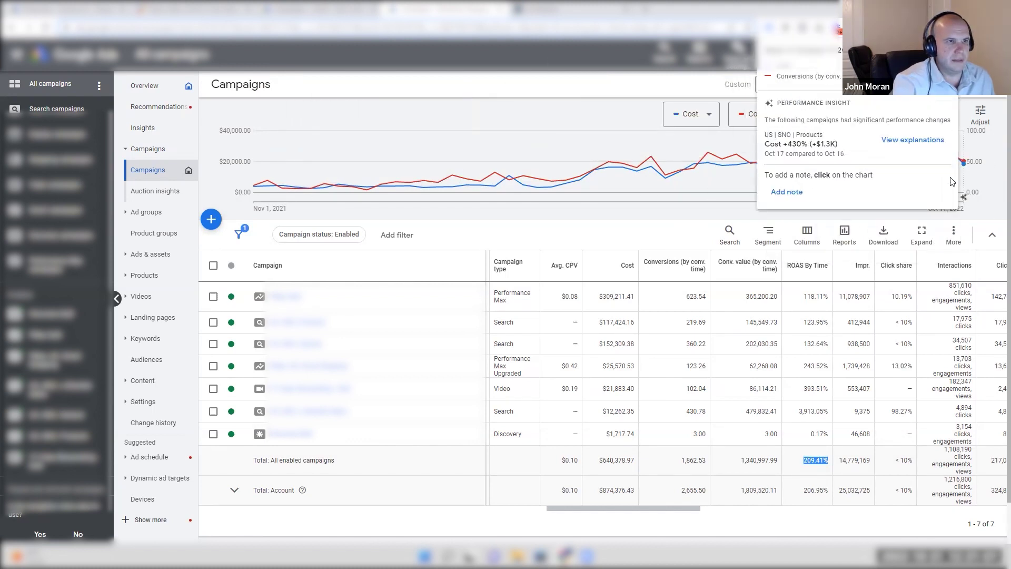
mouse_move(950, 158)
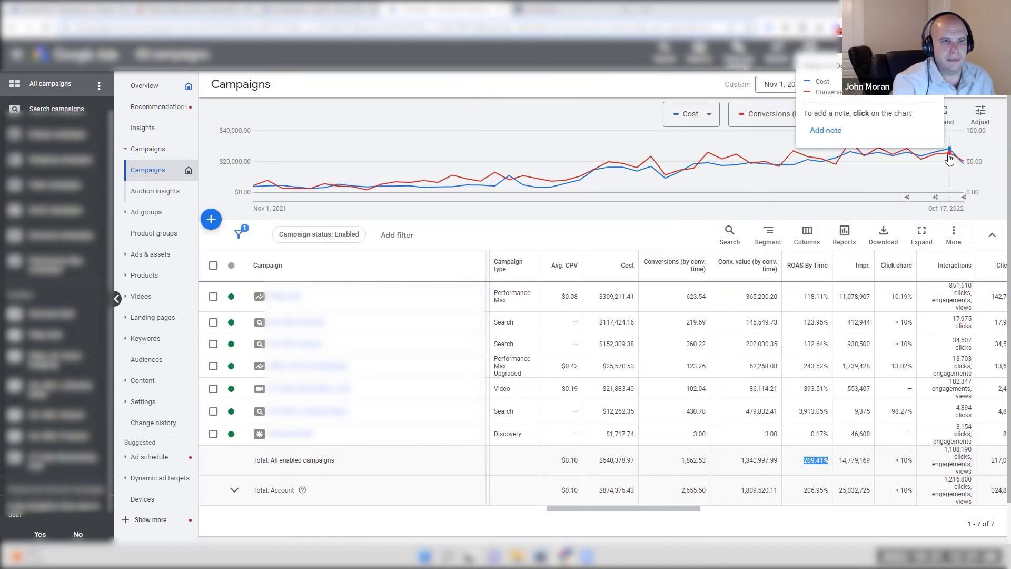
left_click(693, 294)
double_click(807, 462)
left_click(827, 473)
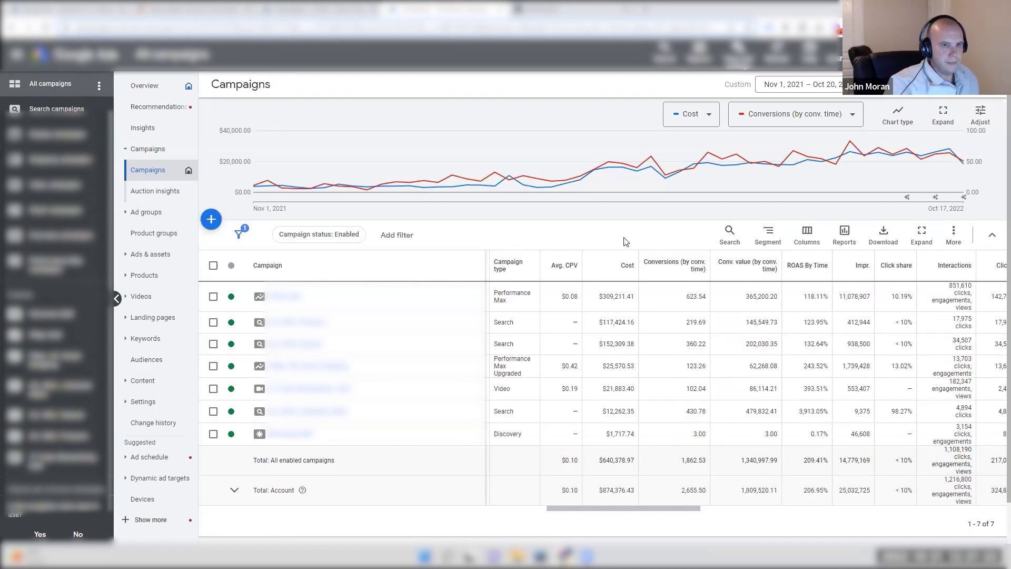
left_click(824, 87)
Step: Reset the report to Last 7 days and scroll the Video campaign Help article to its Budget table
left_click(752, 188)
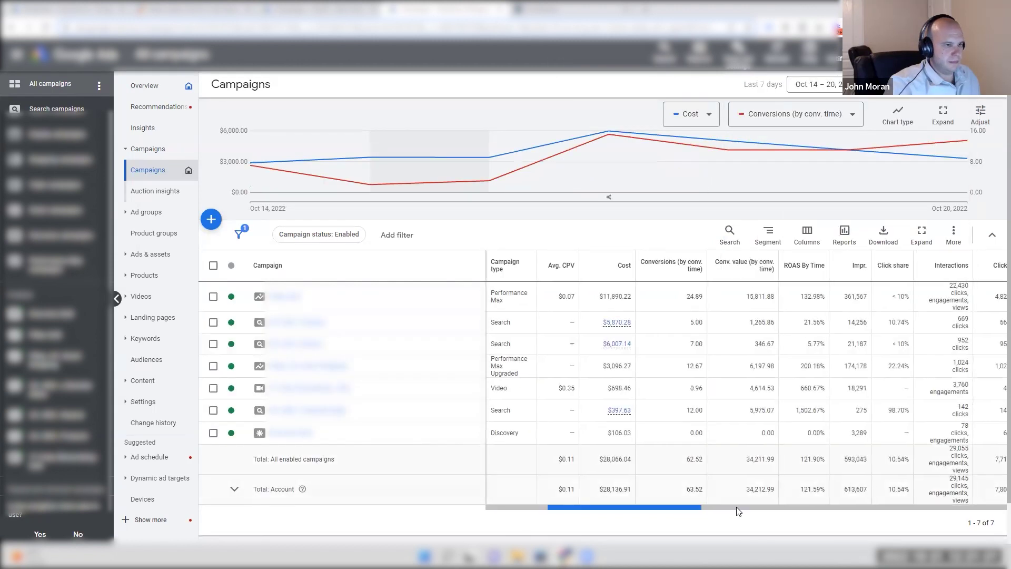
left_click(985, 505)
scroll(984, 502, "left", 10)
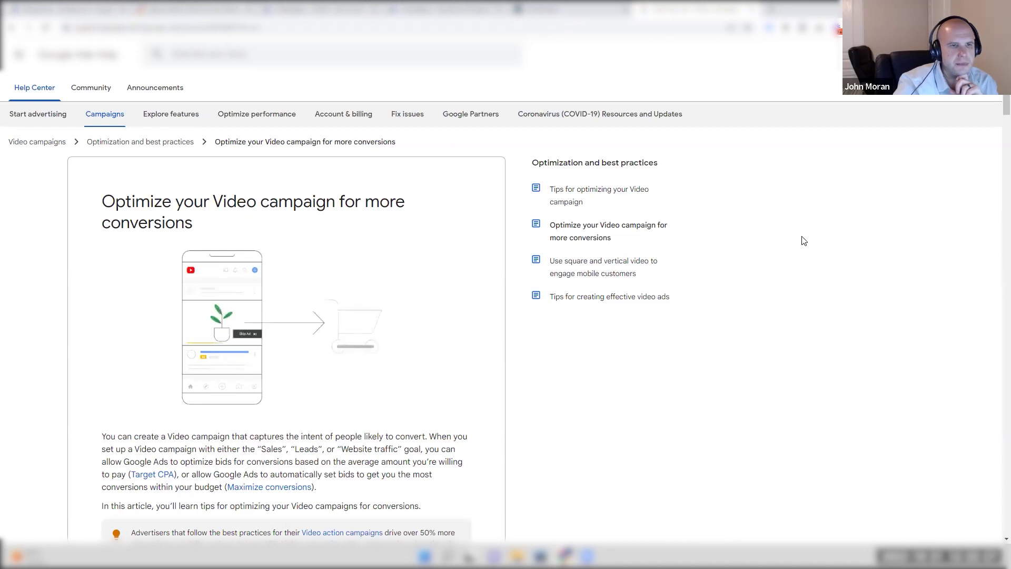
scroll(779, 242, "down", 5)
scroll(780, 243, "down", 10)
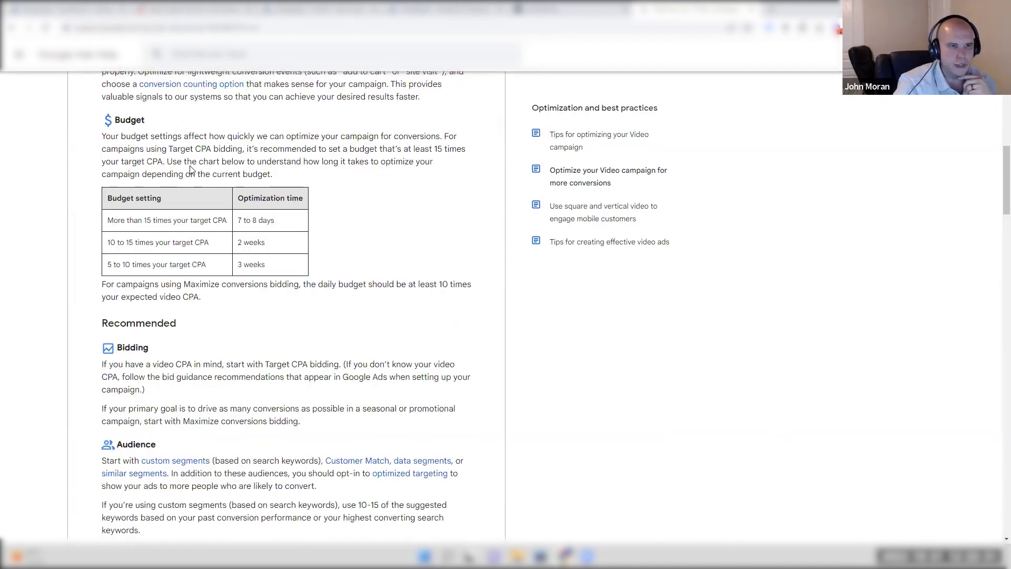
Step: Capture the Budget table and box the >15×, 10–15× and 5–10× target CPA rows in red
key("Print")
left_click_drag(64, 147, 439, 372)
left_click(448, 307)
left_click_drag(104, 213, 280, 227)
mouse_move(104, 236)
left_mouse_down()
mouse_move(174, 250)
mouse_move(236, 239)
mouse_move(269, 248)
left_mouse_up()
left_click_drag(105, 258, 268, 273)
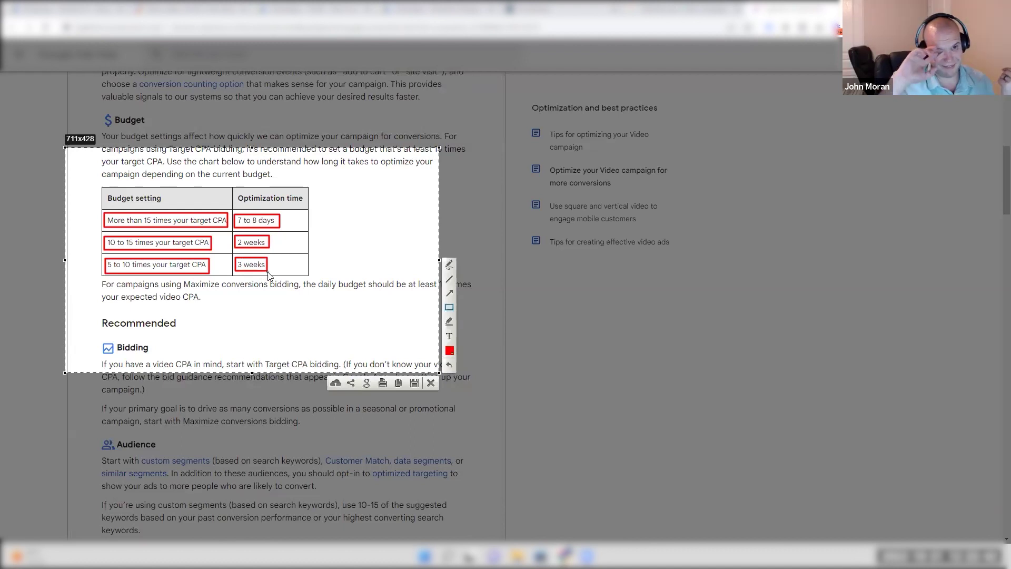